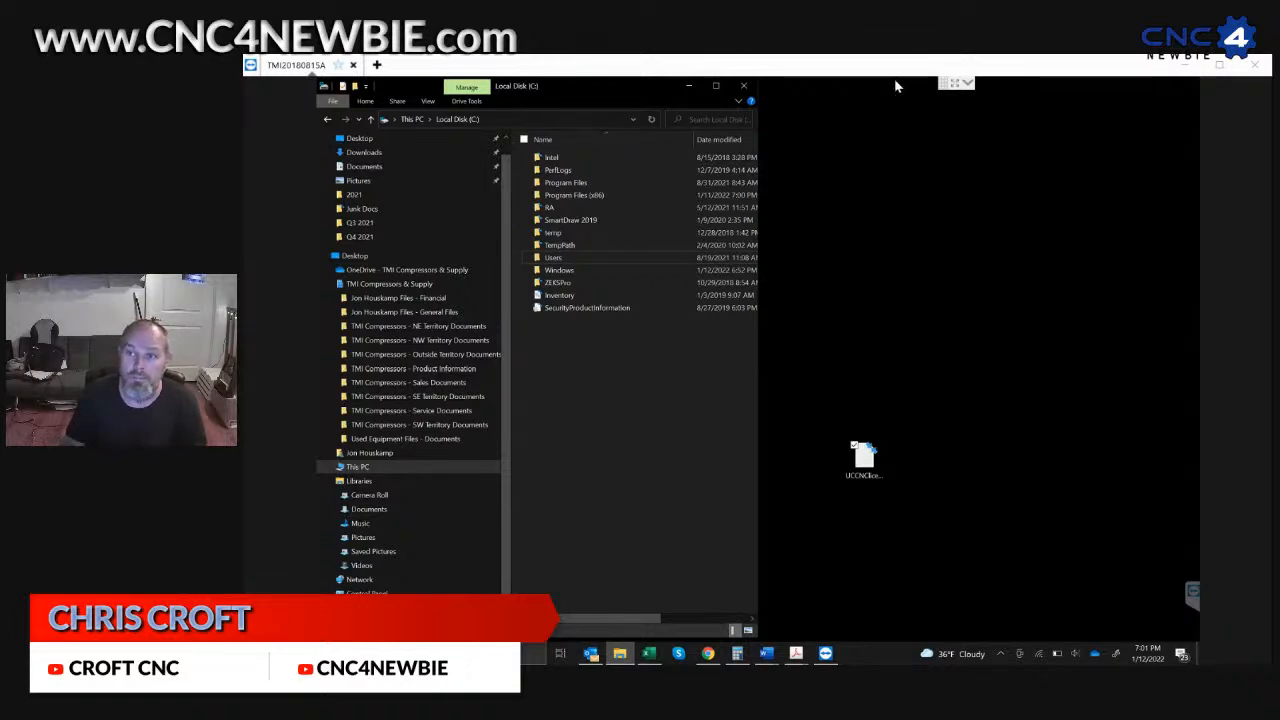
Close the open Local Disk (C:) window to clear the remote desktop.
click(1002, 297)
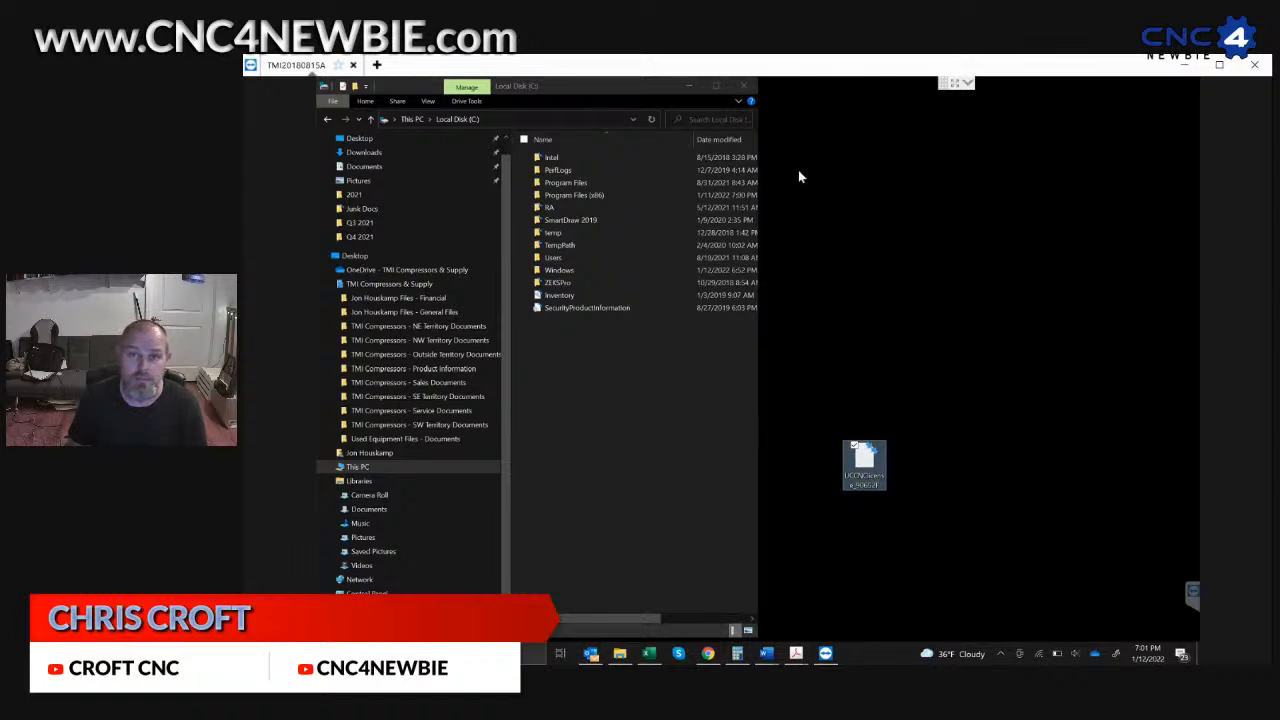
click(840, 226)
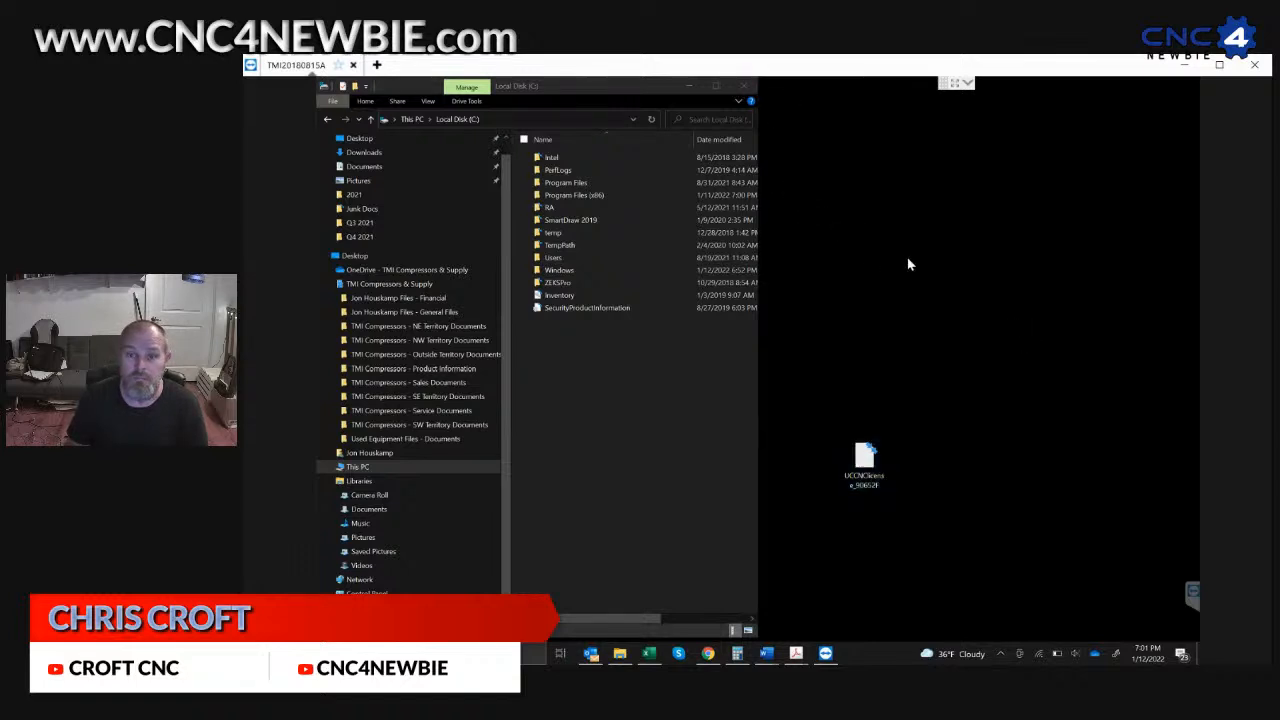
click(743, 86)
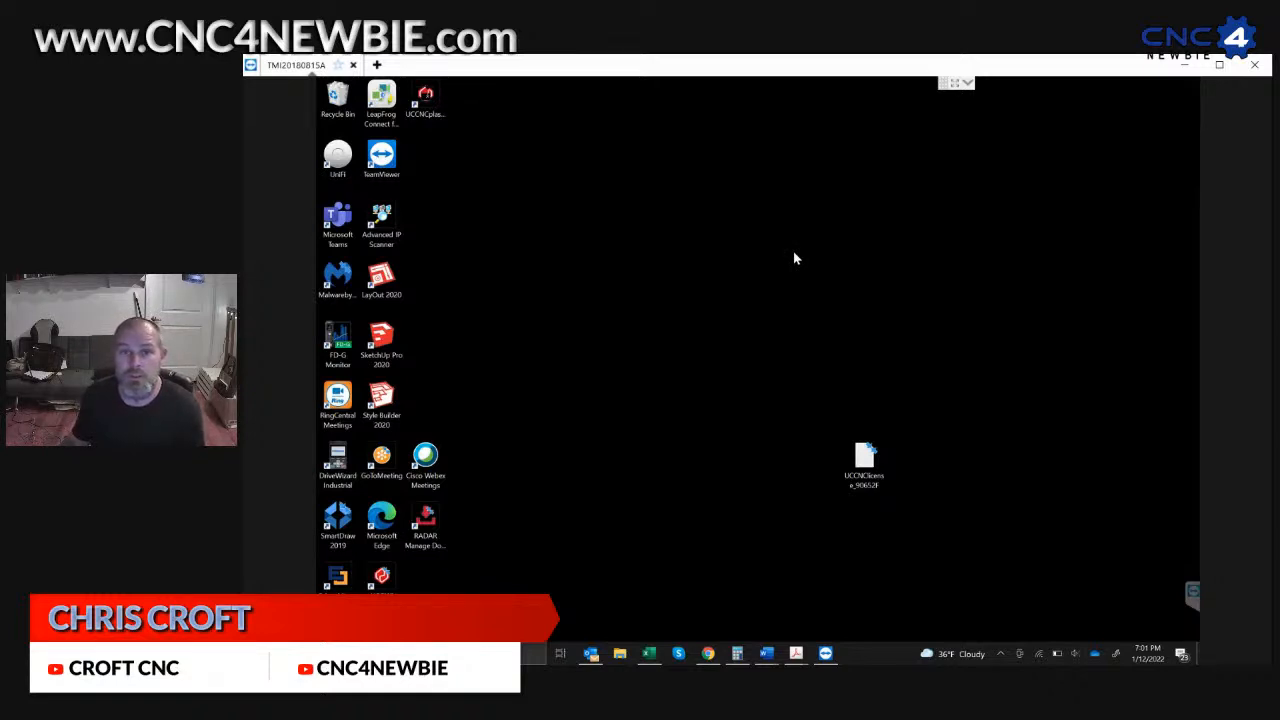
Run the setup_1.2113 (2) installer from the Downloads folder and allow it to make changes to the device.
click(620, 653)
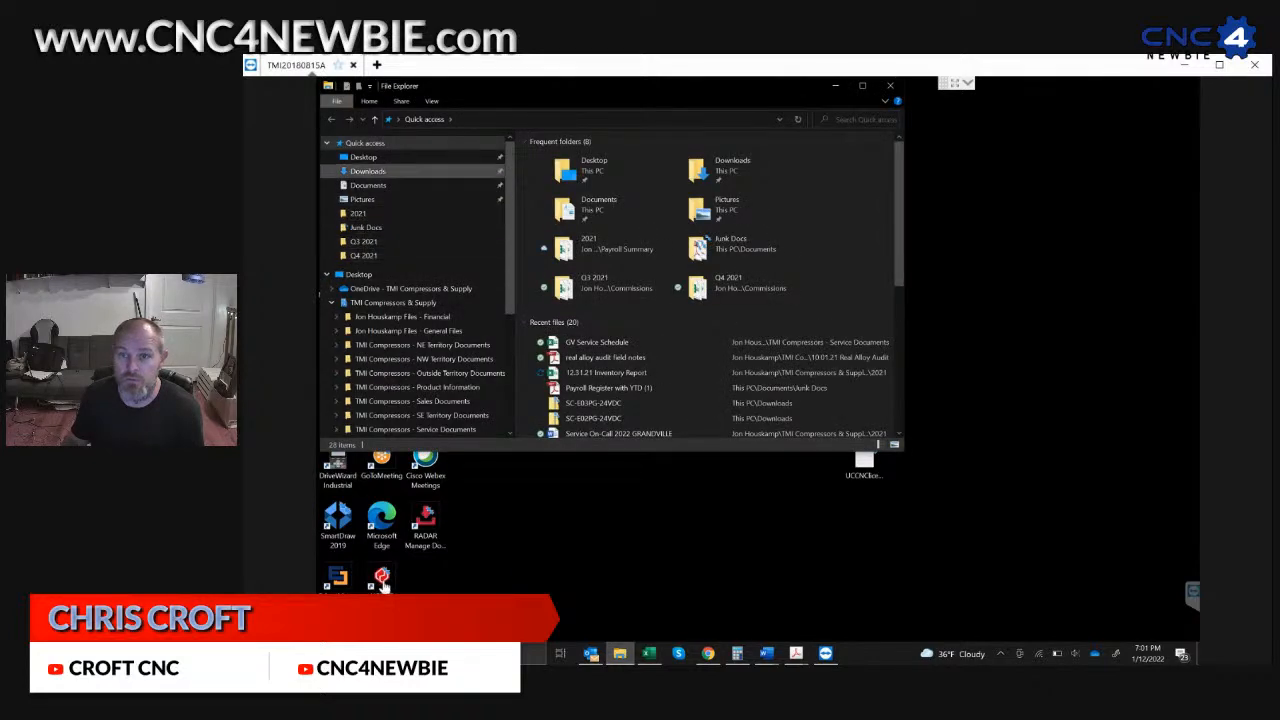
click(367, 171)
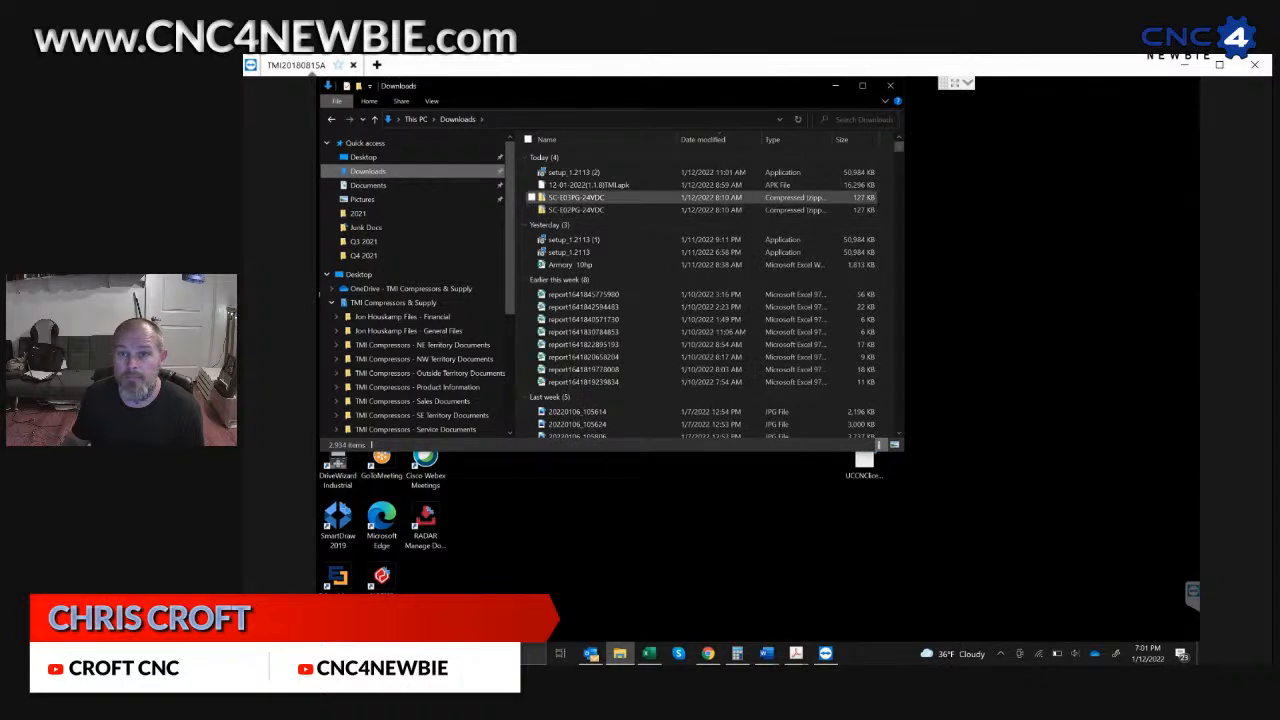
click(543, 173)
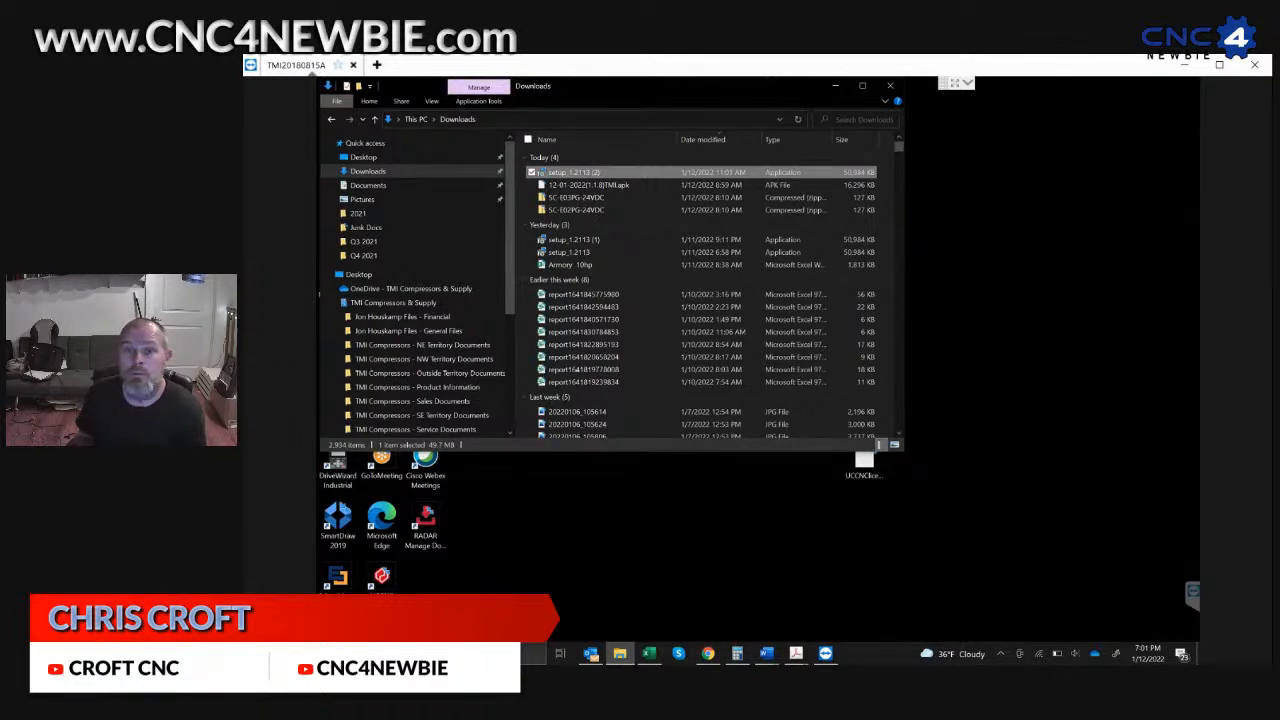
key(Return)
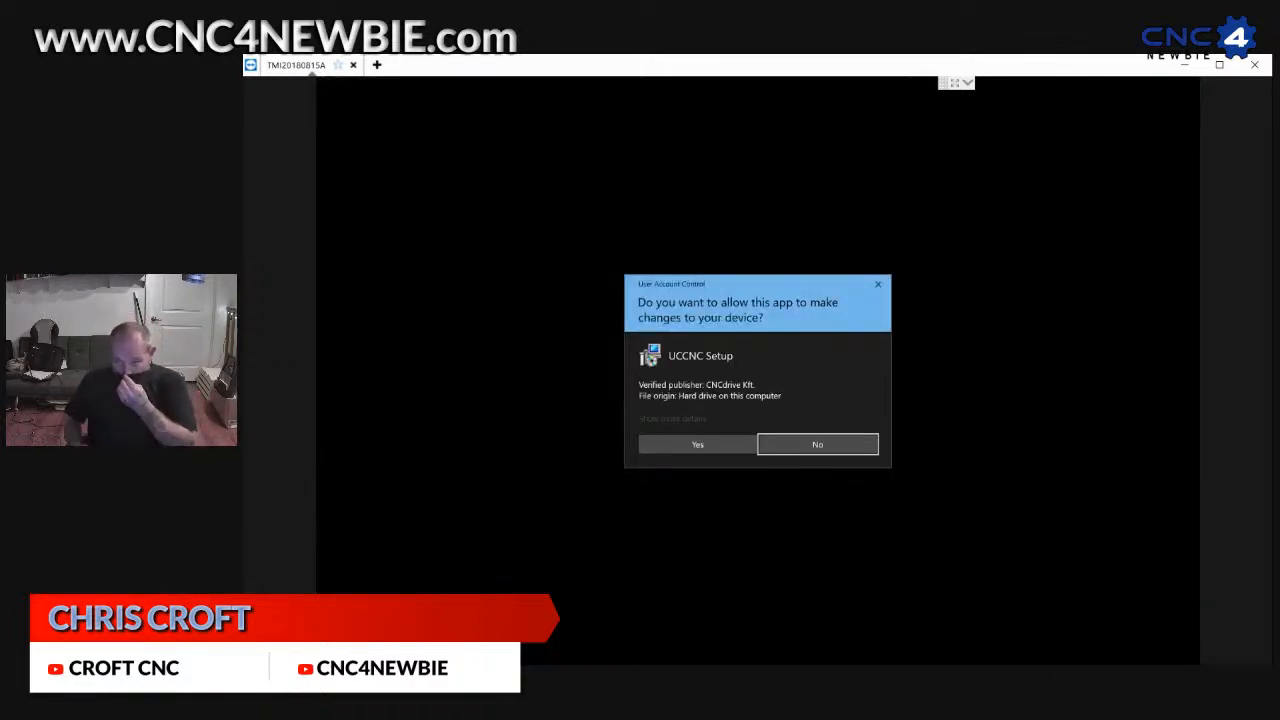
click(672, 419)
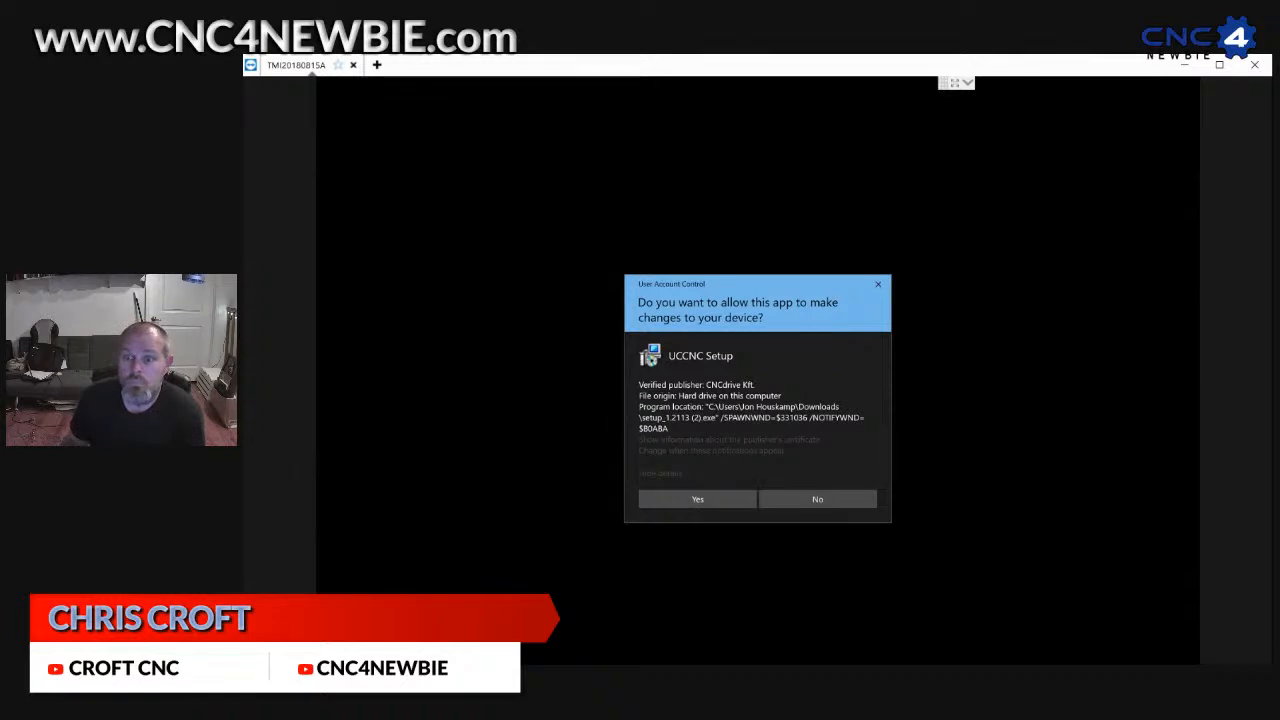
click(697, 499)
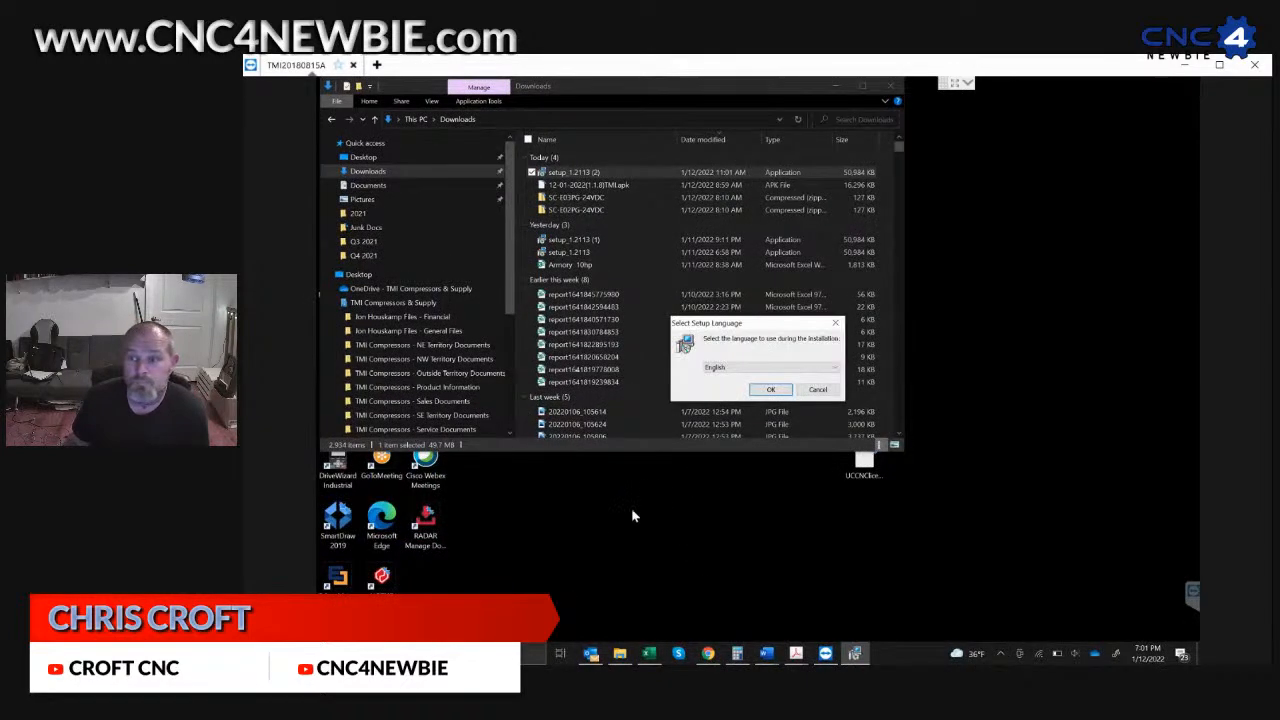
Start the UCCNC setup wizard in English and accept the license agreement.
click(769, 395)
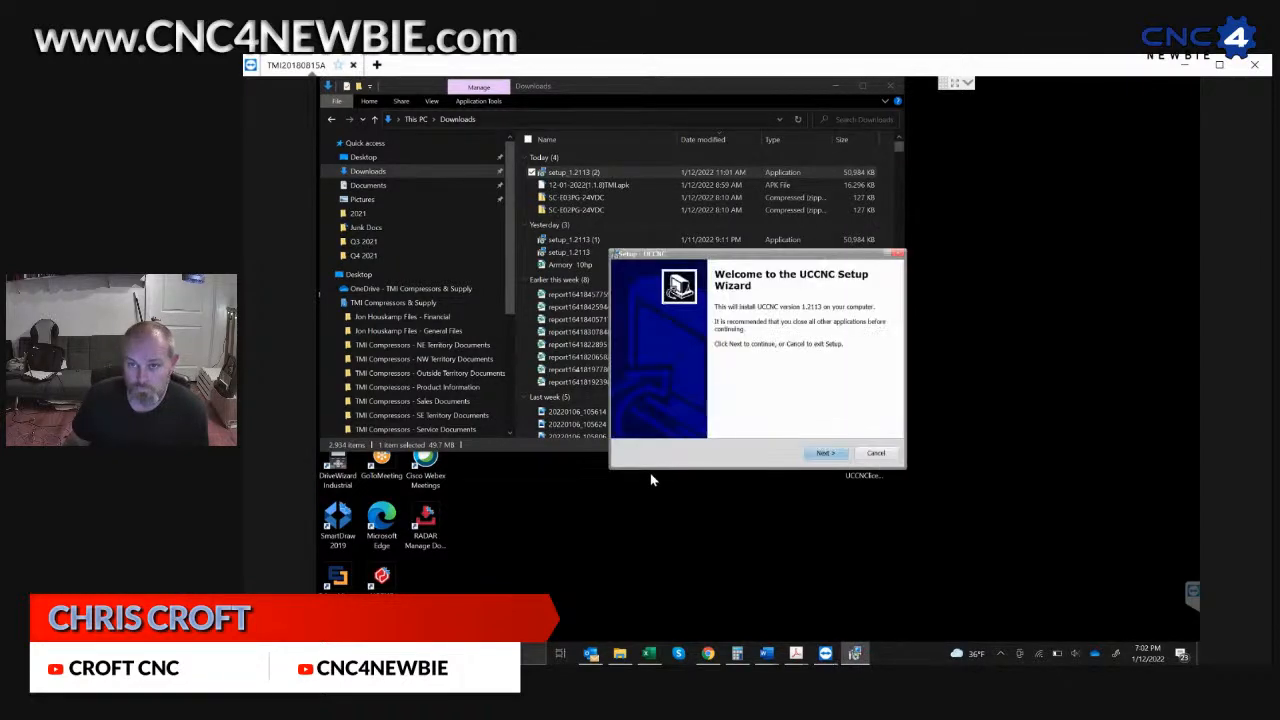
click(836, 456)
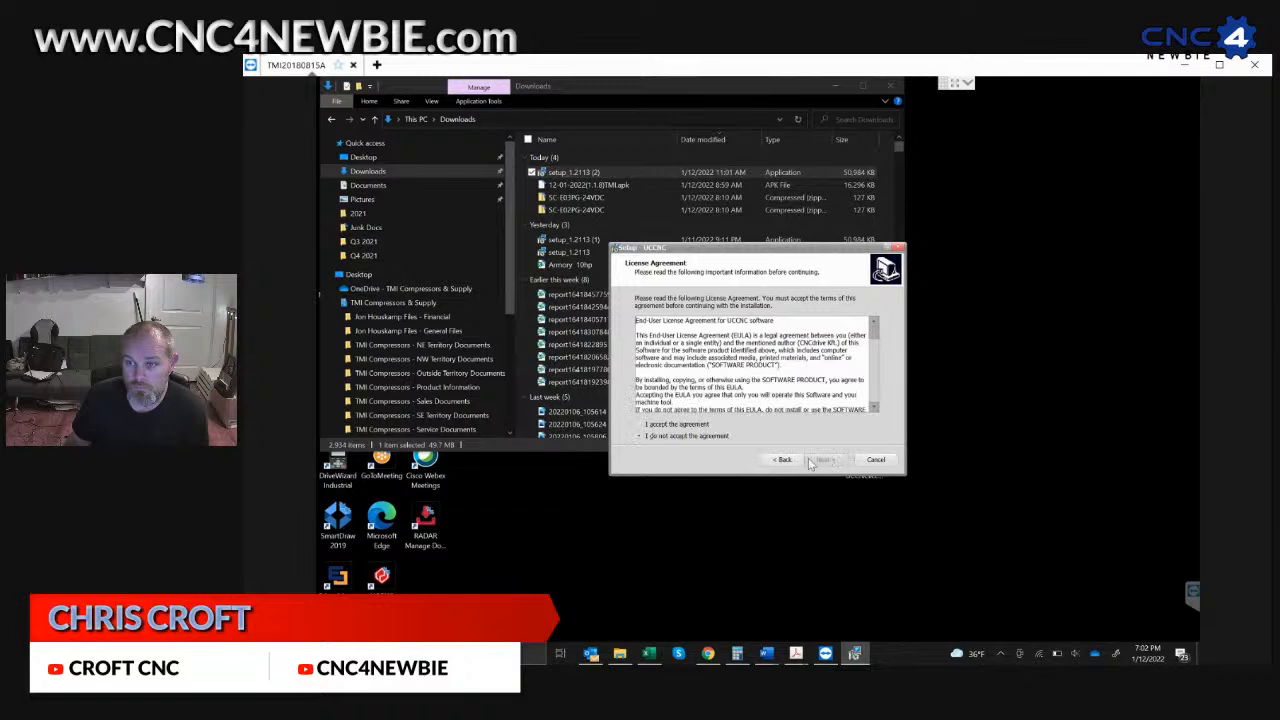
click(675, 425)
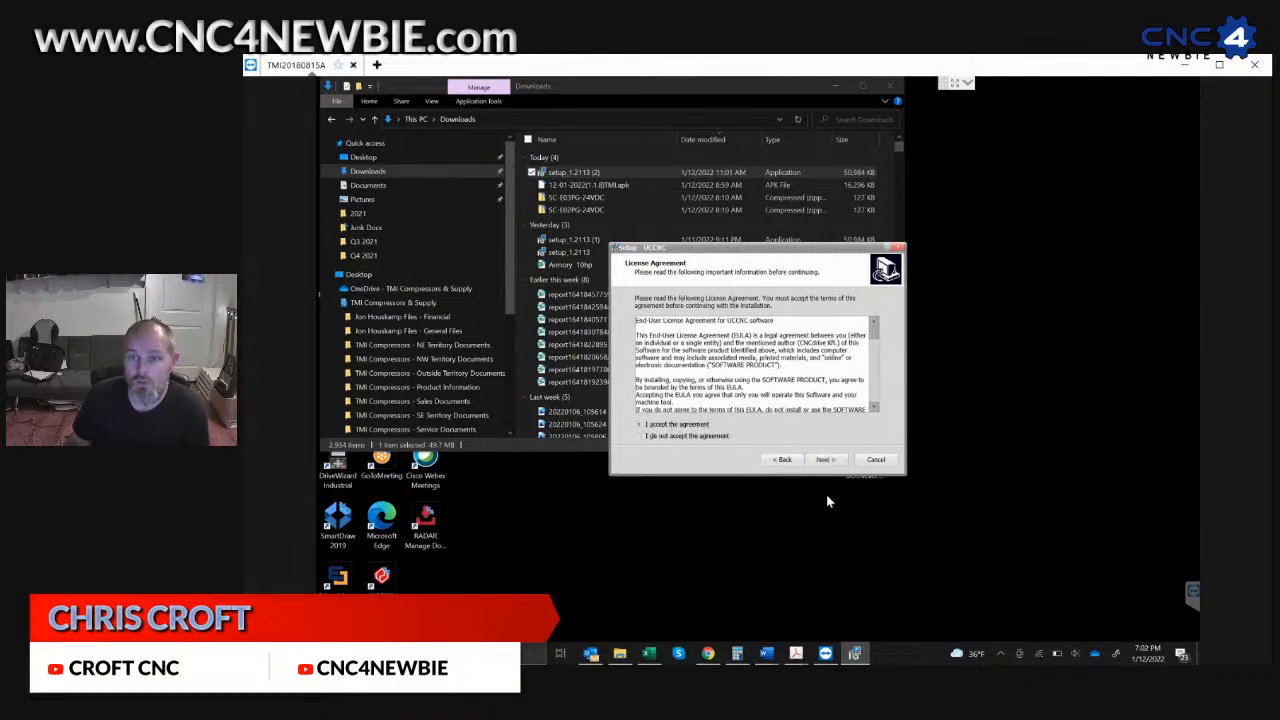
click(824, 459)
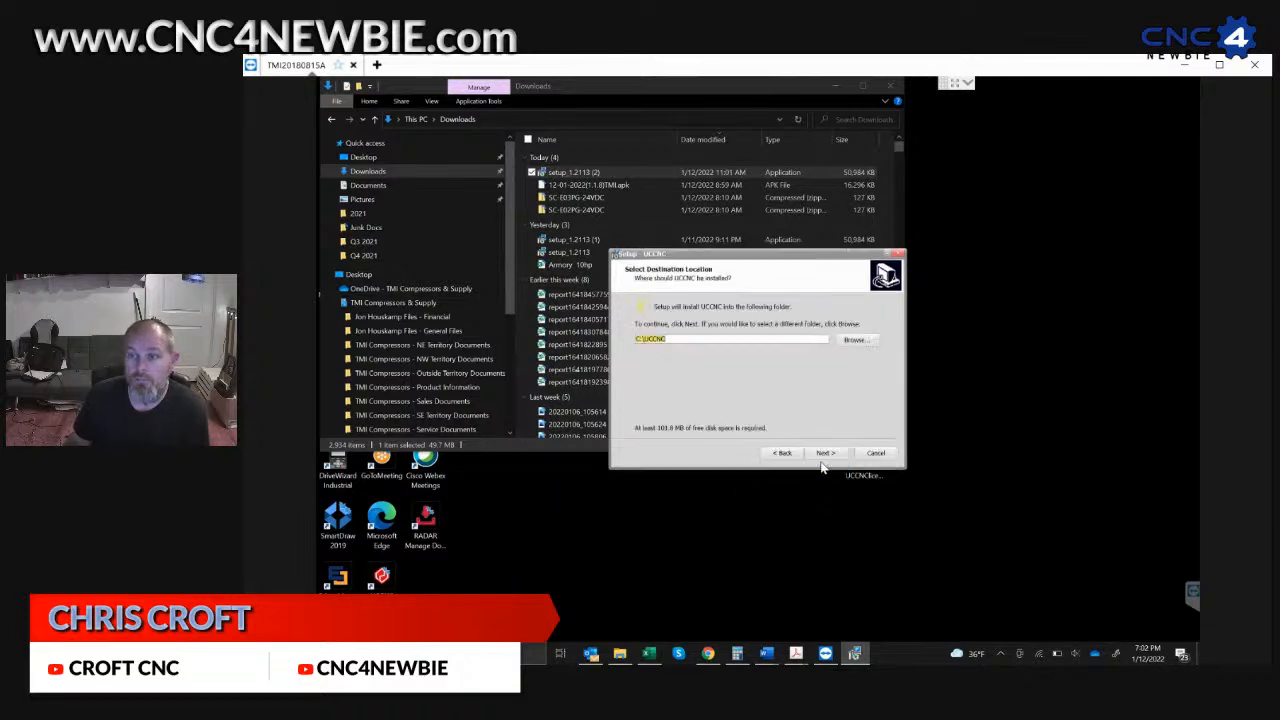
Set the installation folder to C:\UCCNC1.2113 and proceed to component selection.
click(724, 340)
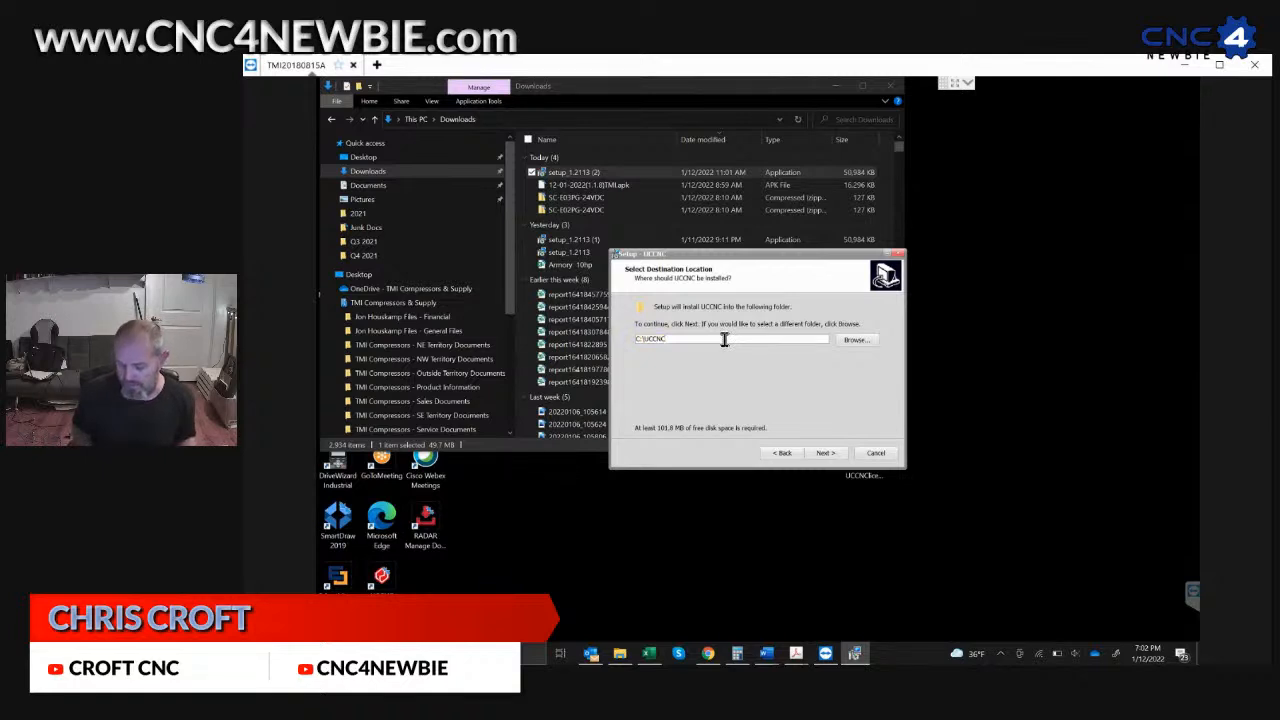
text(\UCCNC)
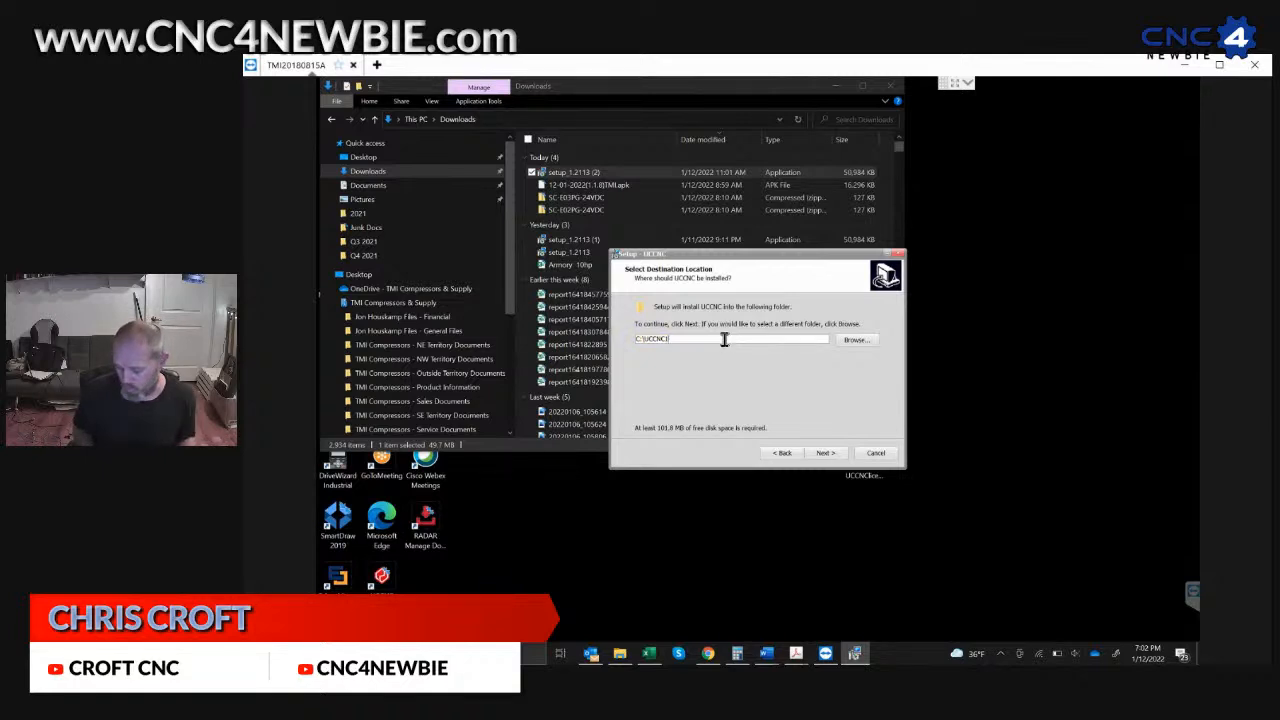
text(1.2113)
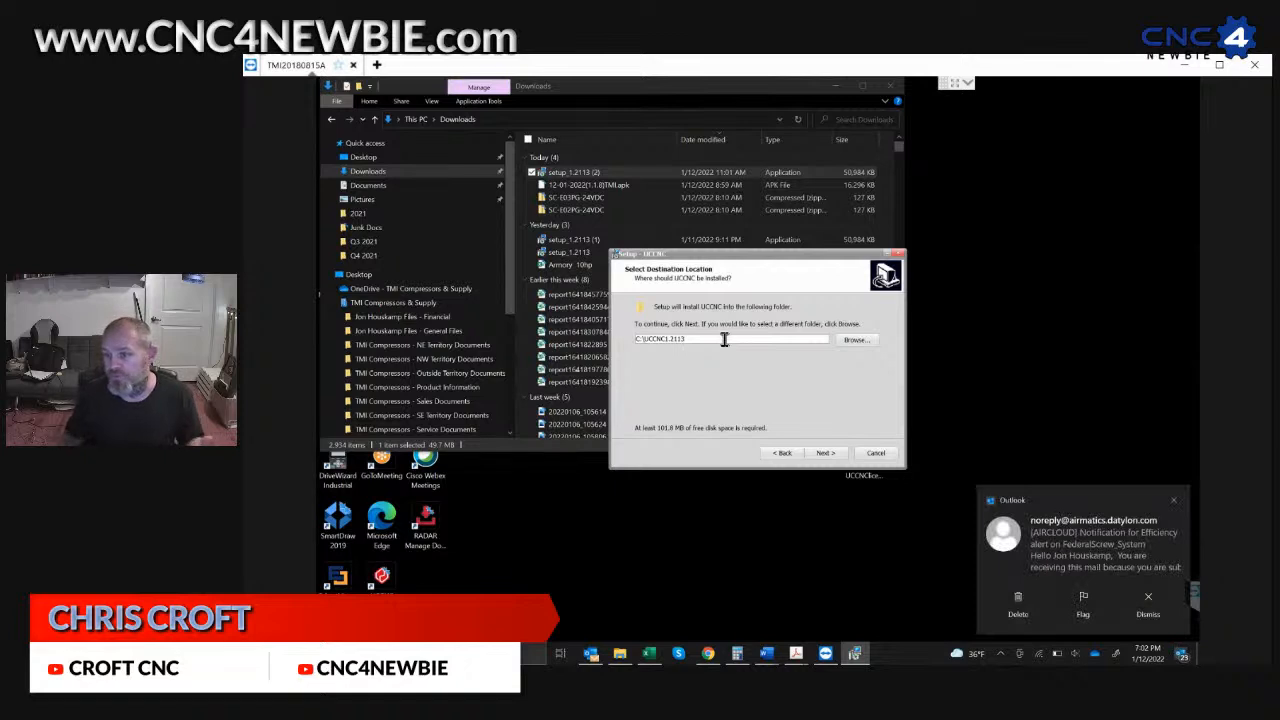
click(1173, 499)
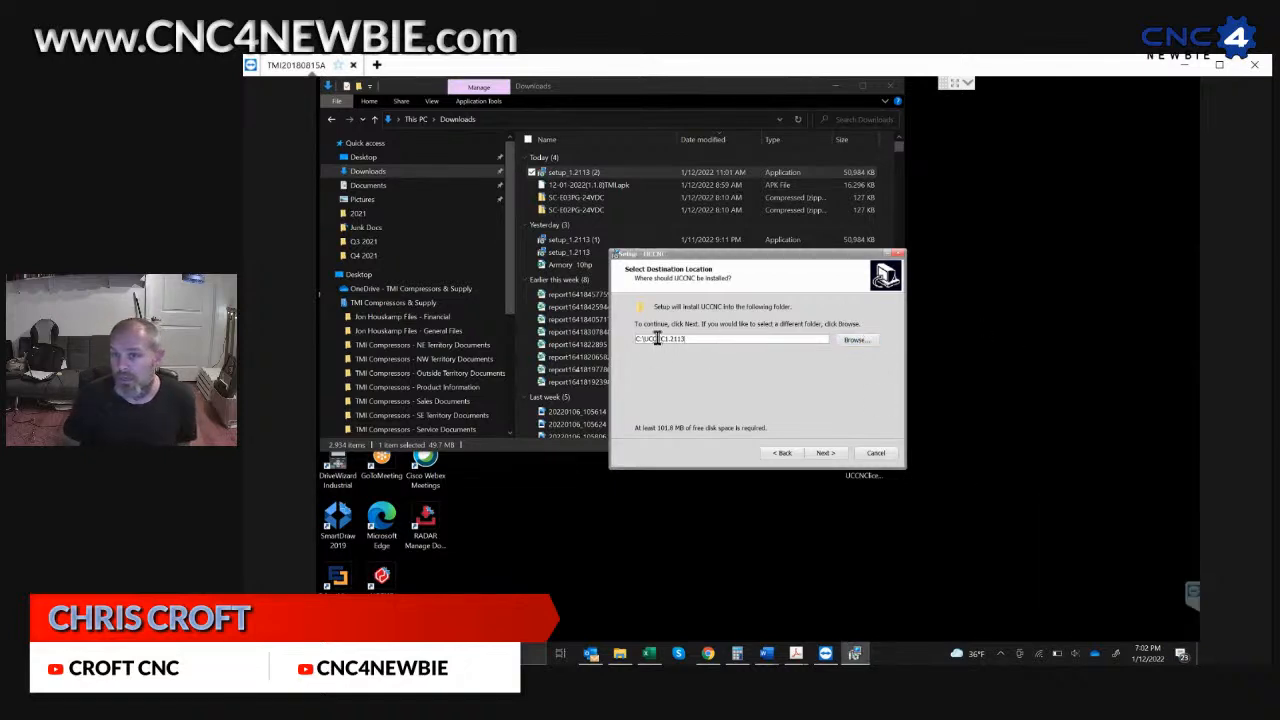
click(826, 453)
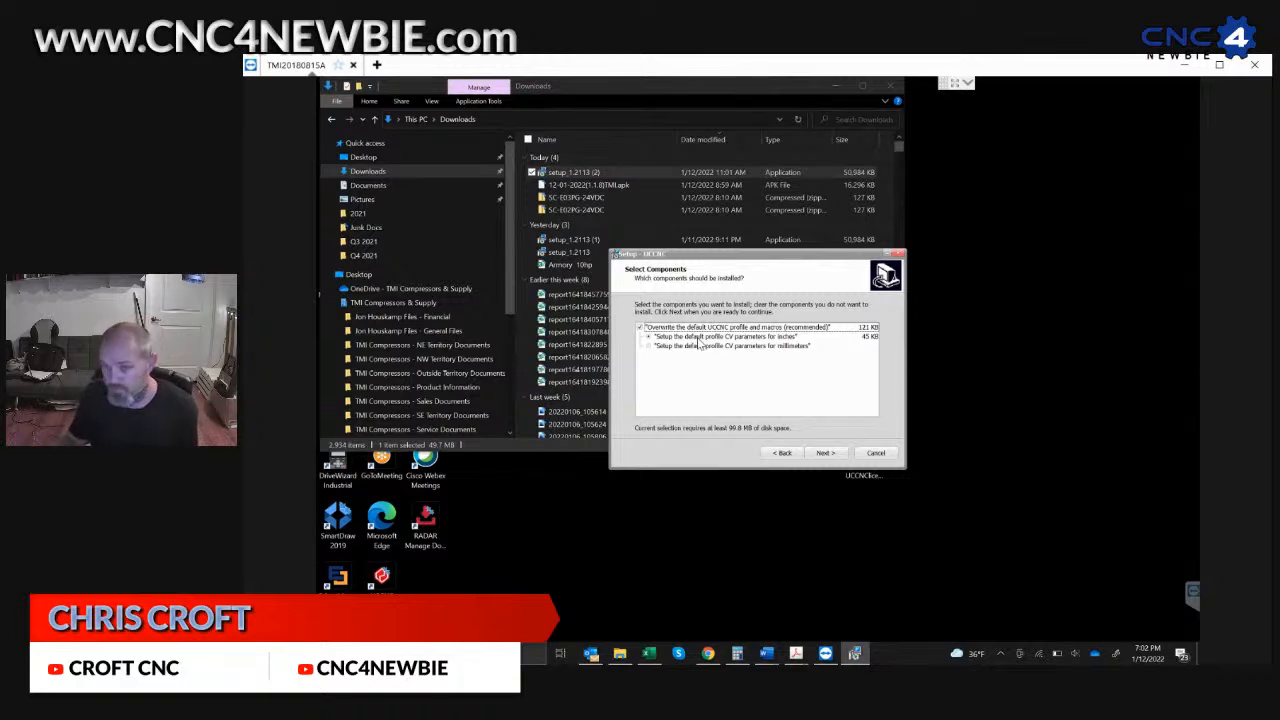
Install UCCNC with the default profile CV parameters for inches, and finish the wizard with UCCNC.exe set to run.
click(825, 452)
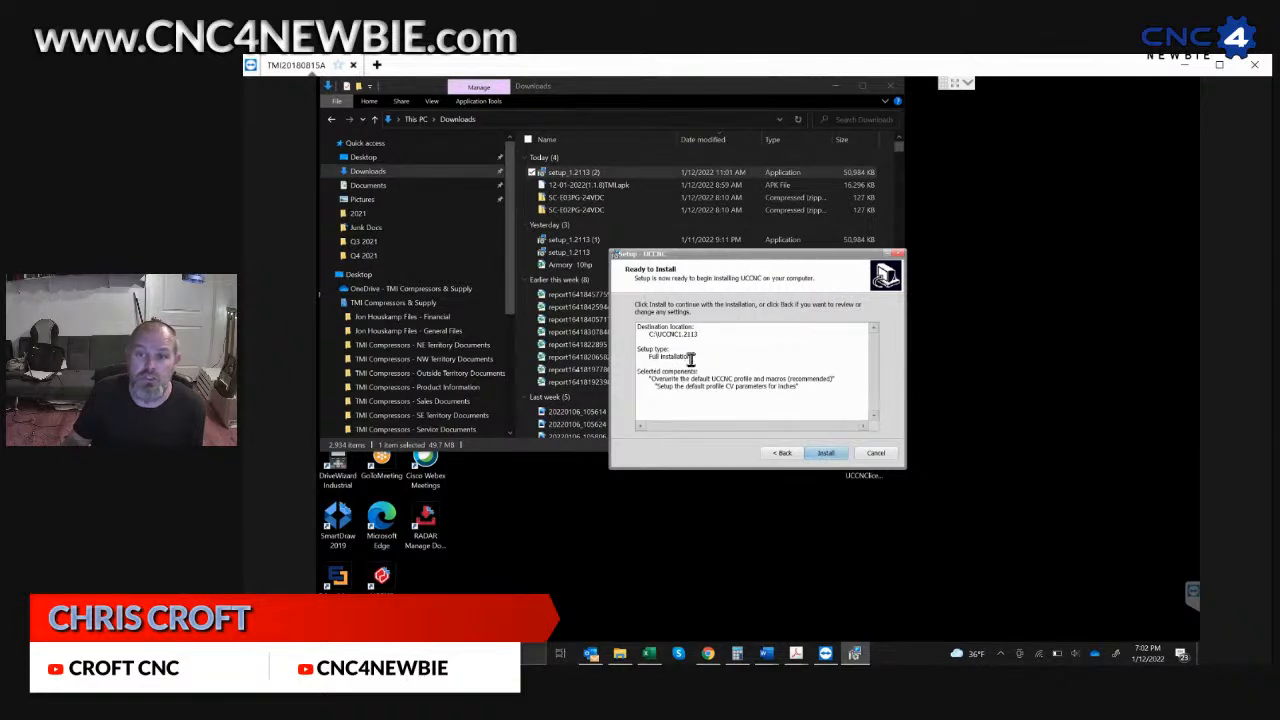
click(828, 454)
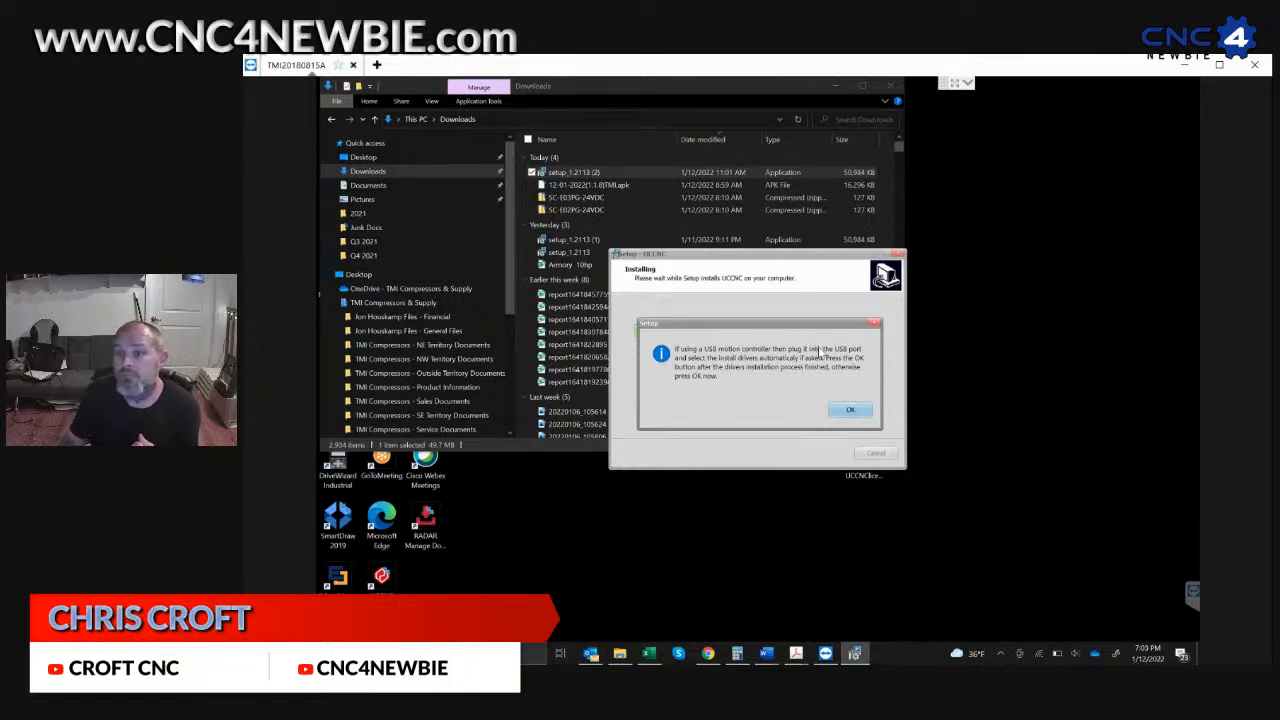
click(851, 411)
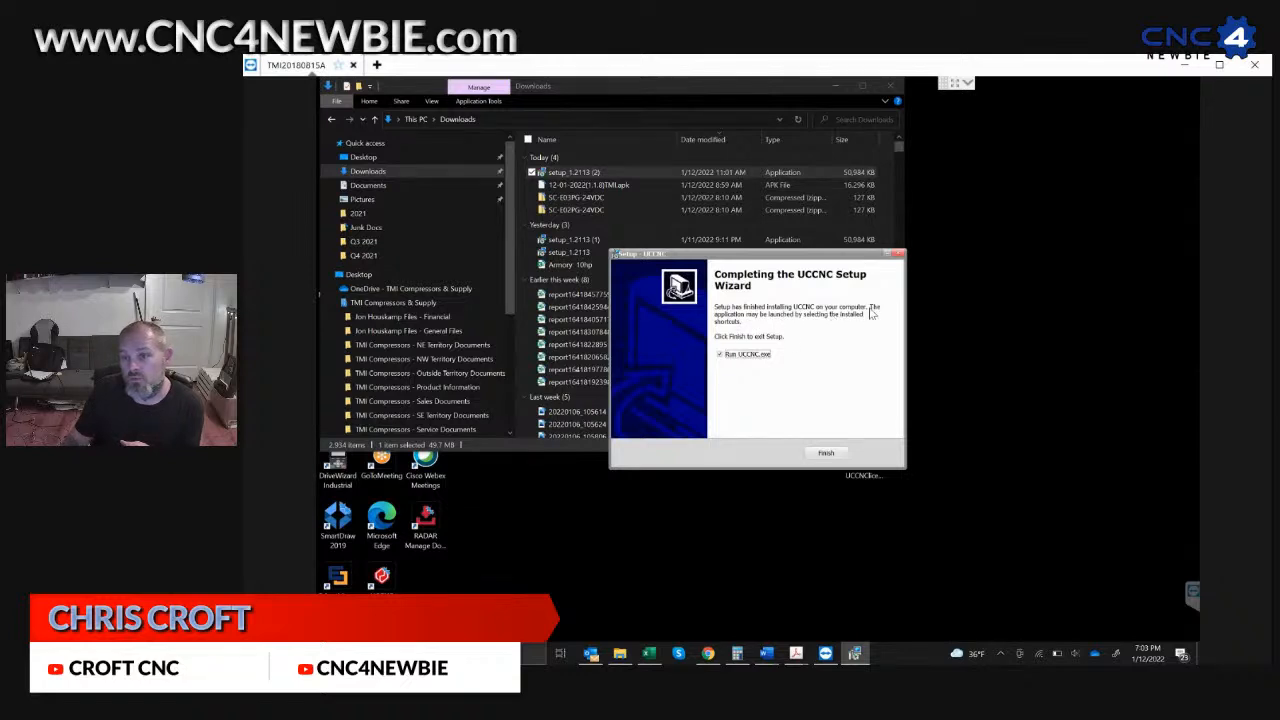
click(827, 454)
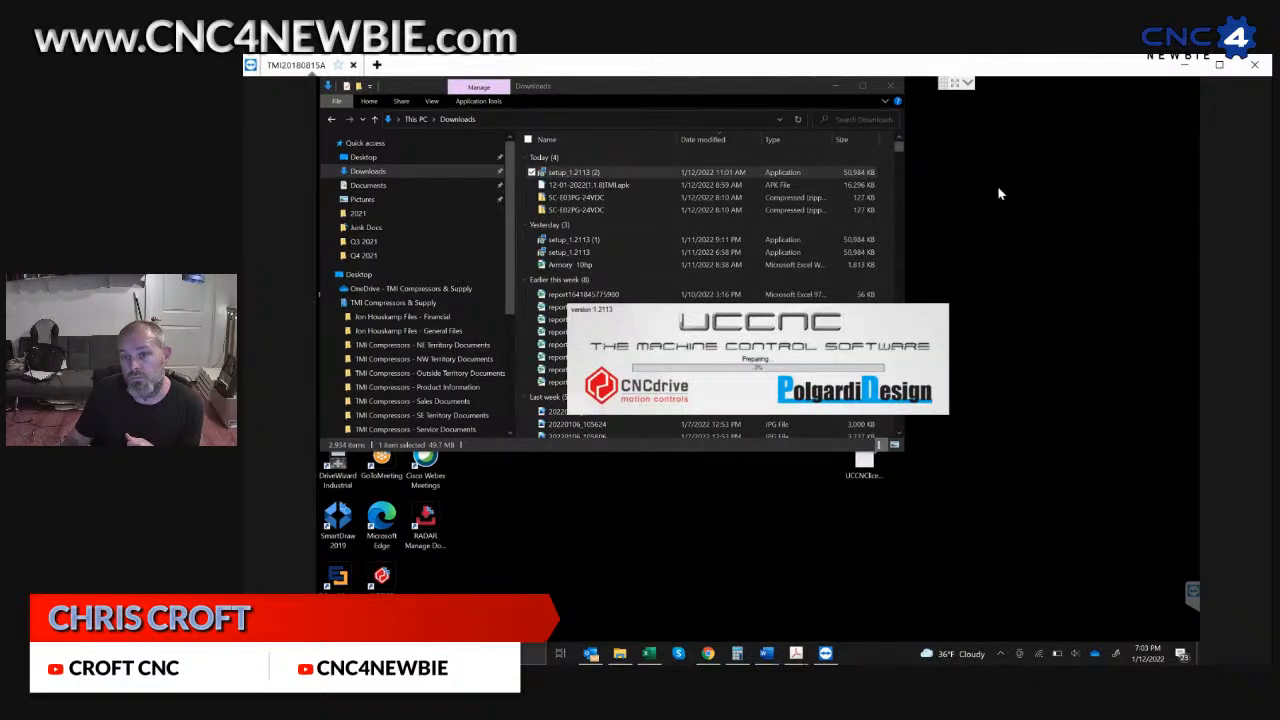
Close the Downloads window, and exit UCCNC after dismissing its license message.
click(890, 86)
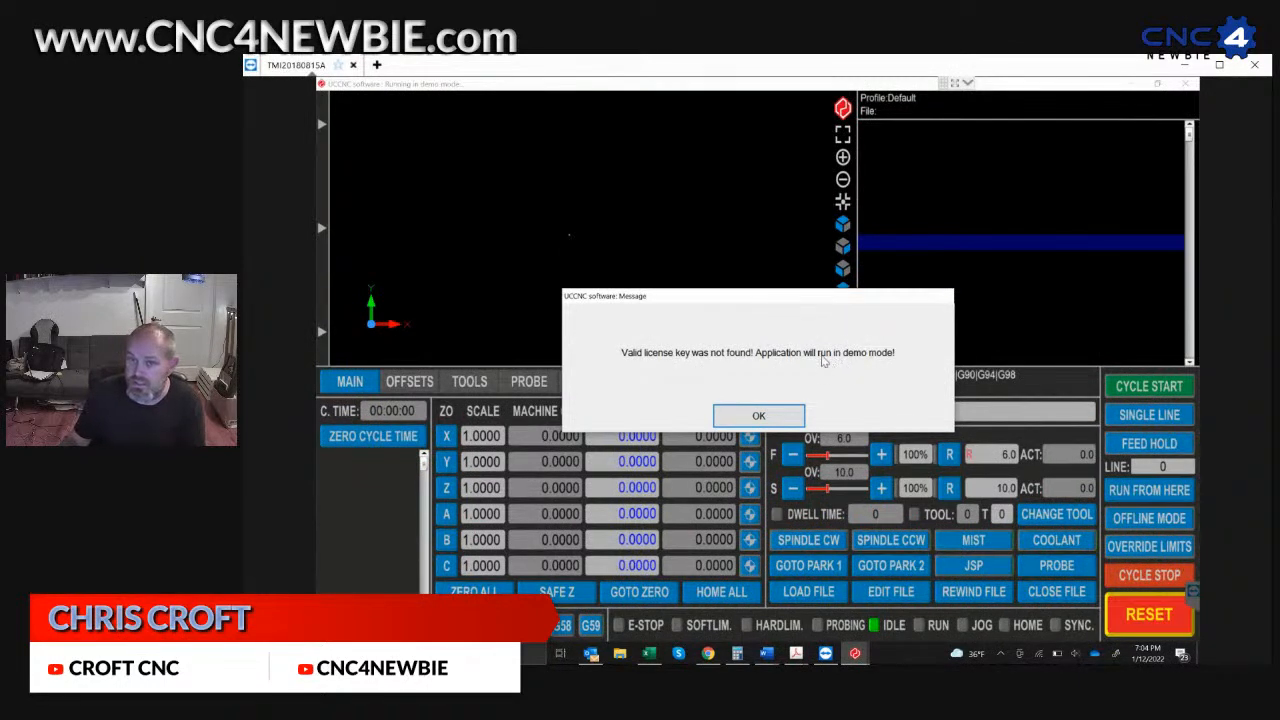
click(784, 420)
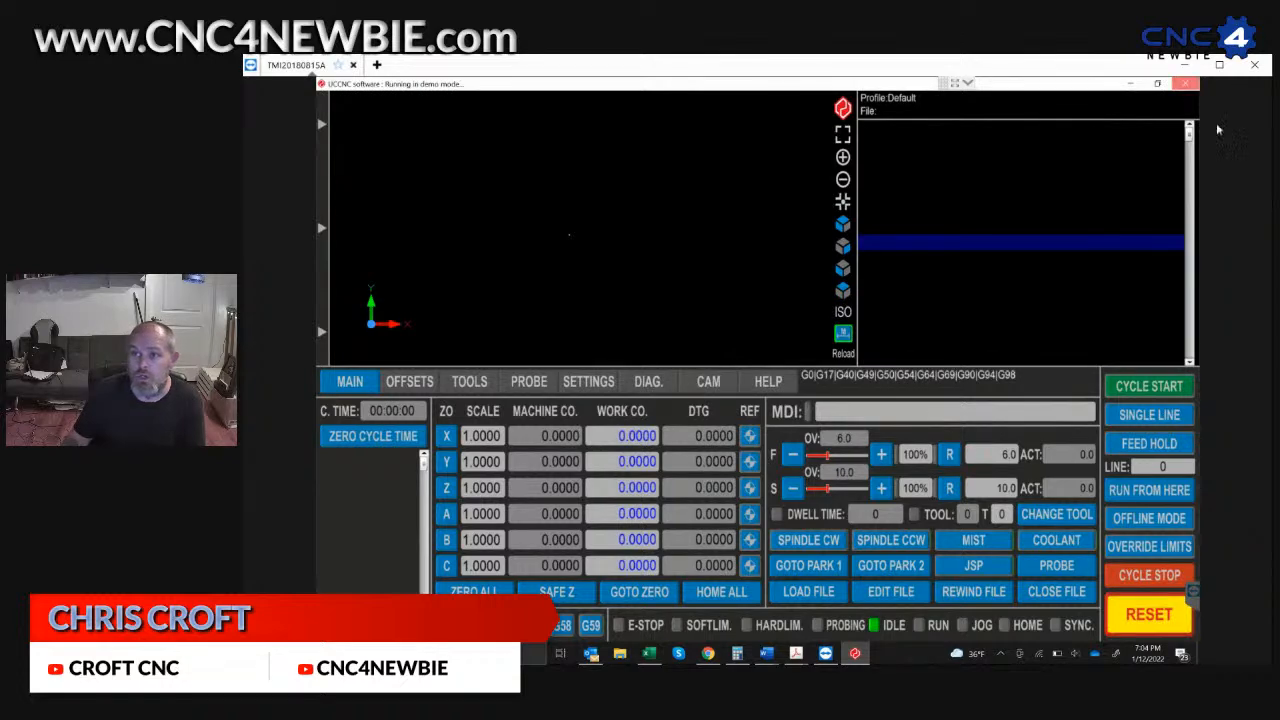
click(1186, 84)
click(688, 422)
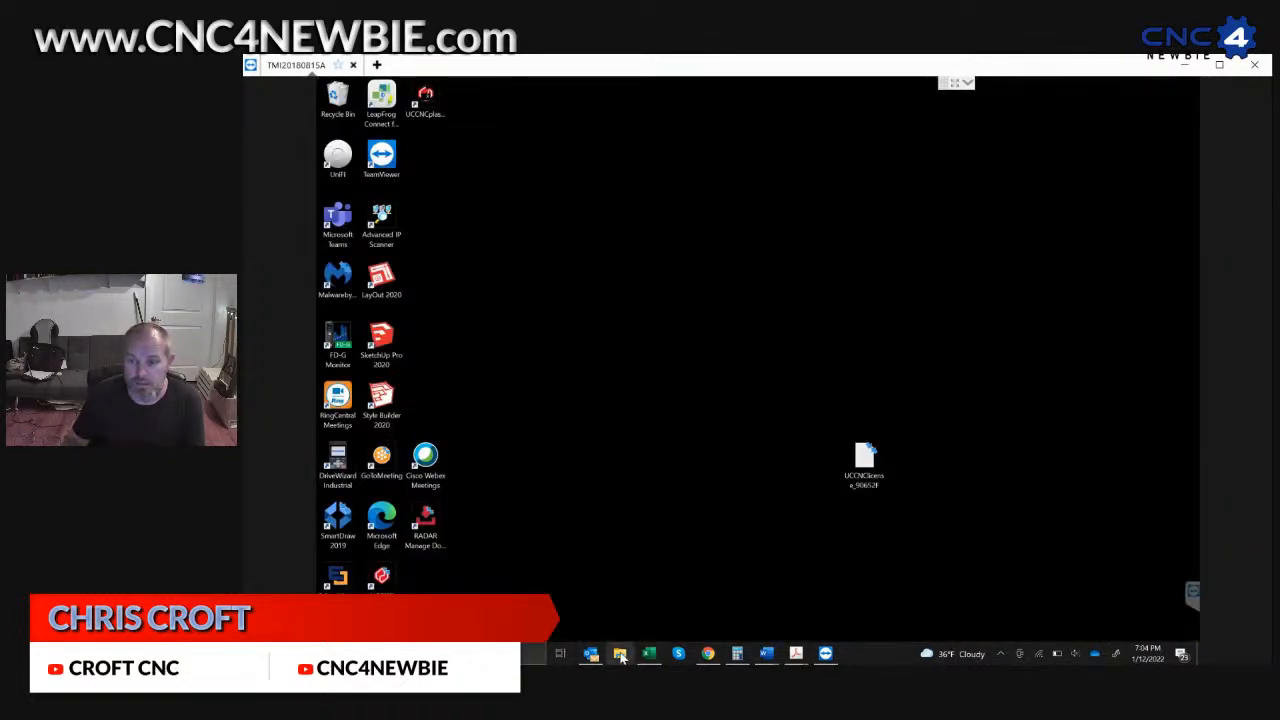
Open the UCCNC1.2113 installation folder on the C: drive in File Explorer.
click(620, 653)
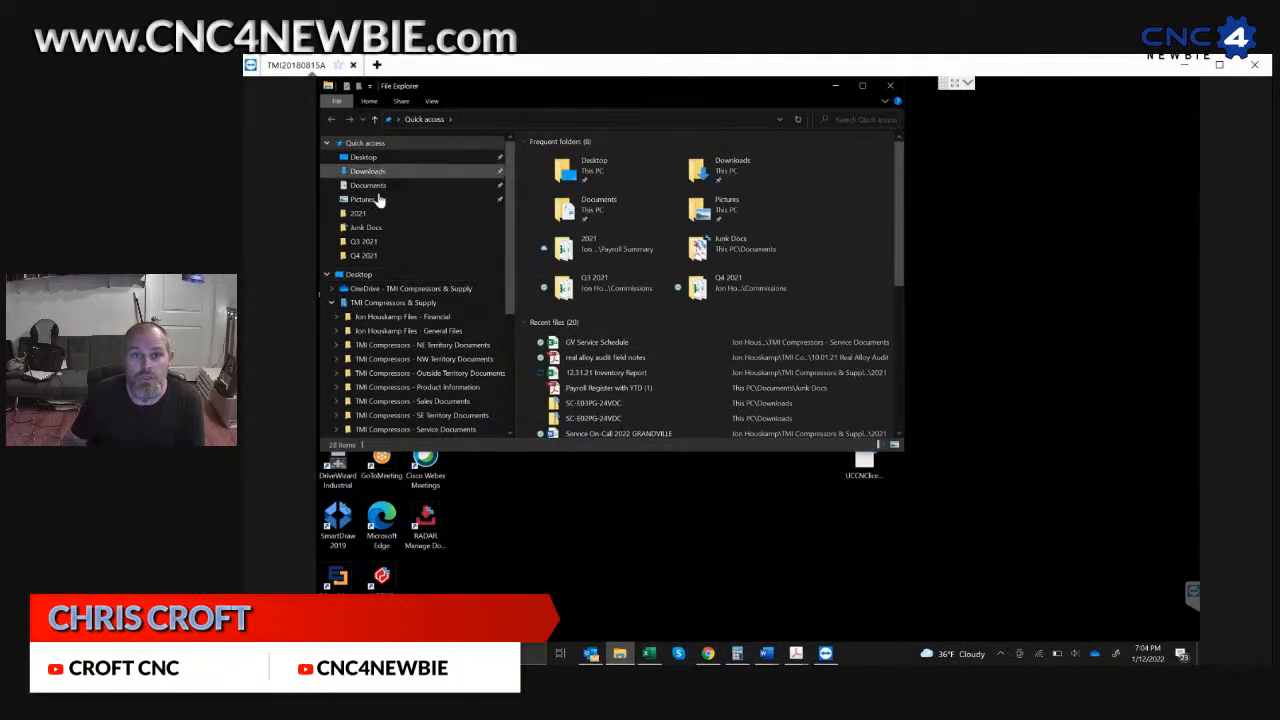
scroll(415, 318, down, 1)
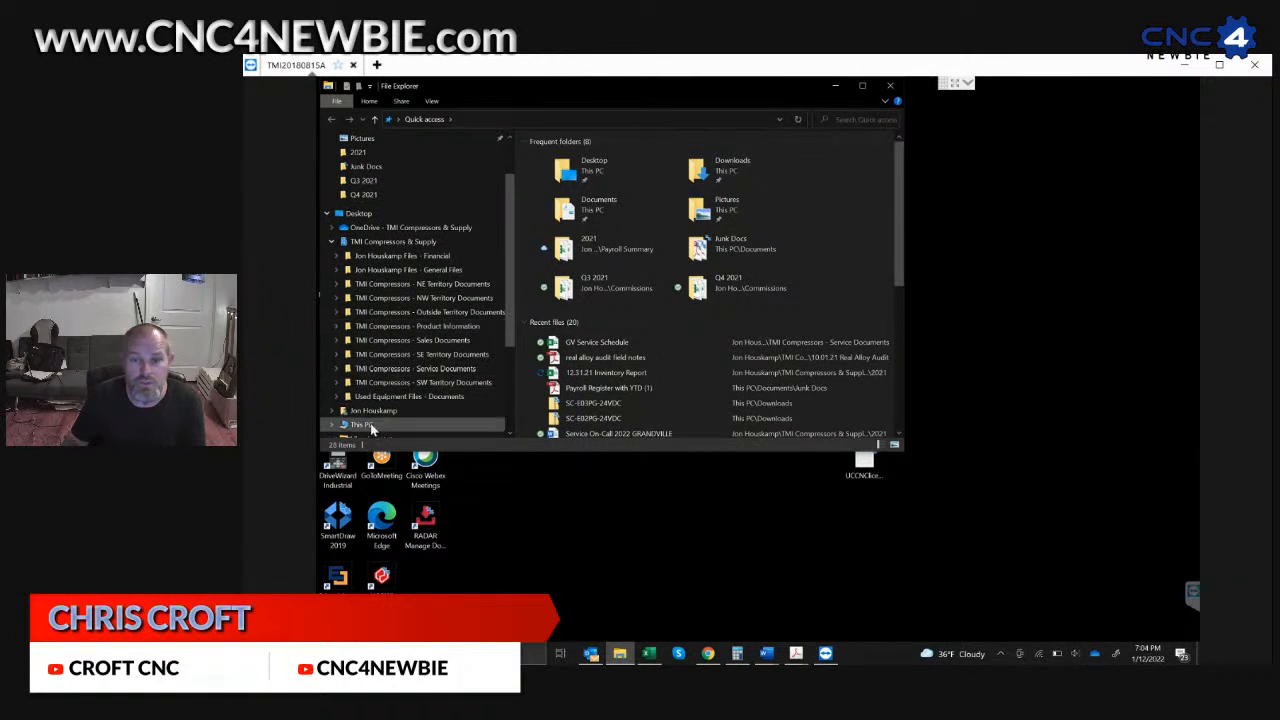
click(368, 436)
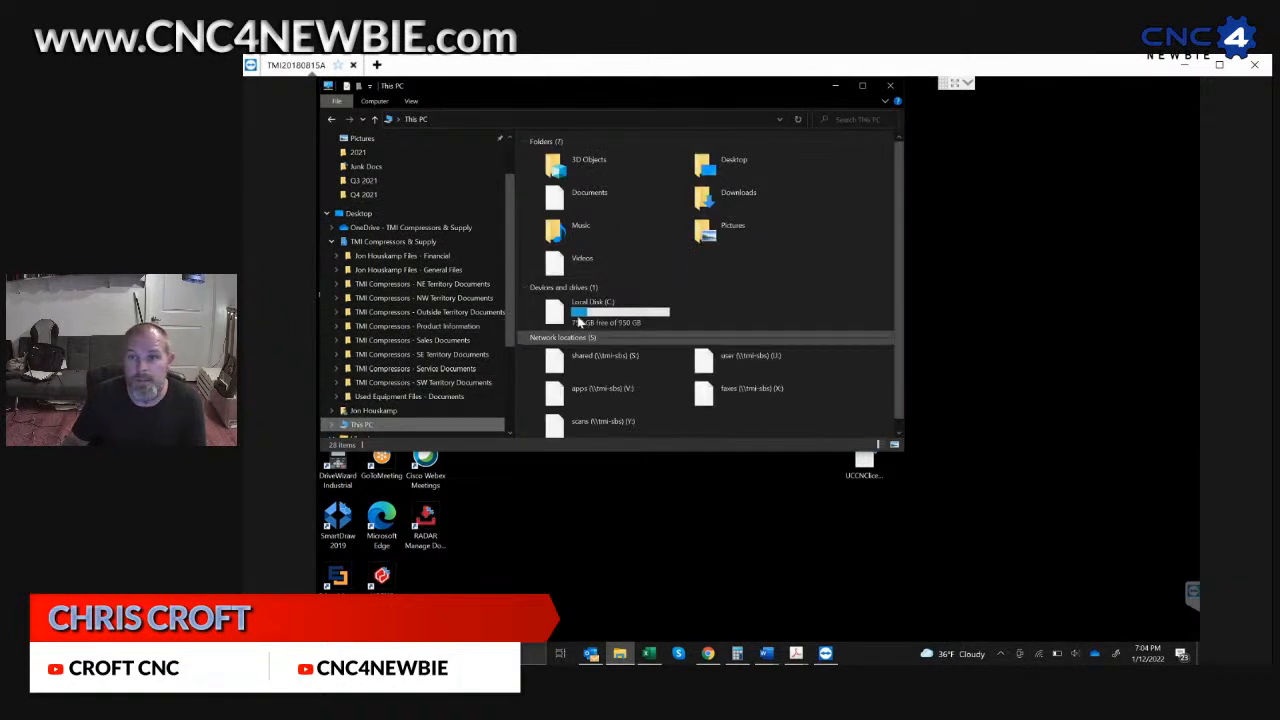
click(568, 313)
double_click(568, 313)
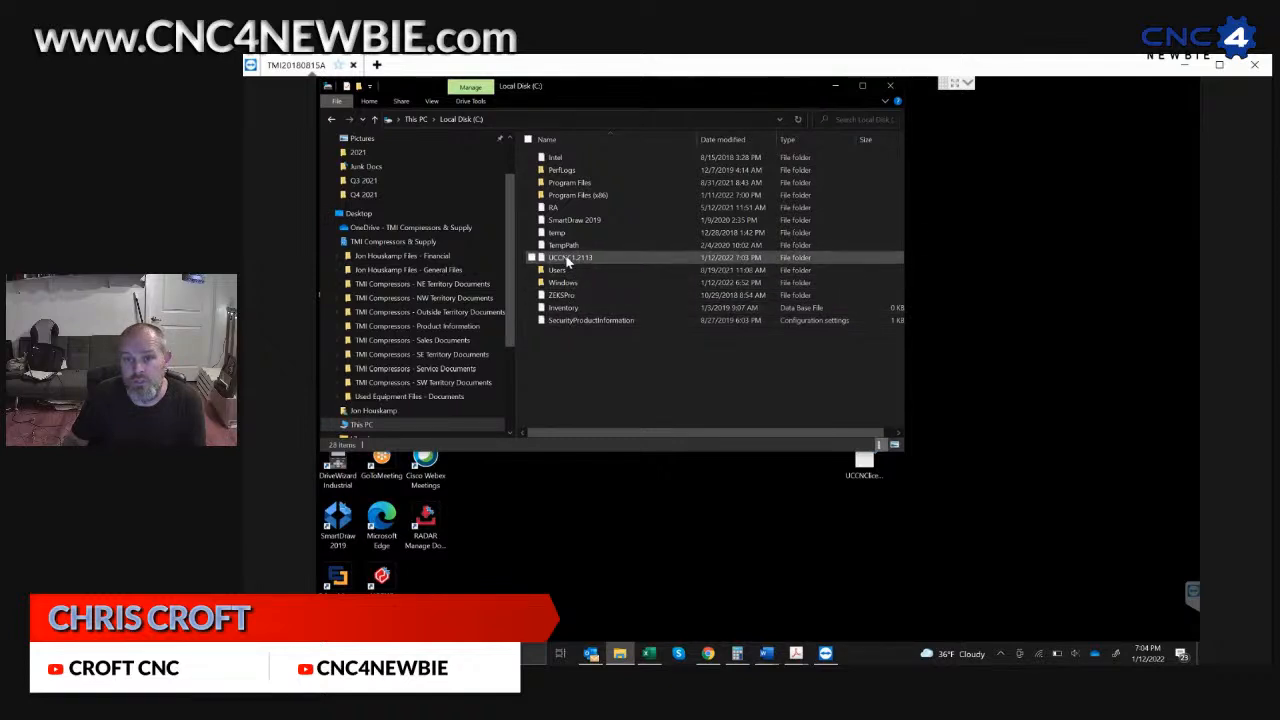
click(567, 258)
double_click(567, 259)
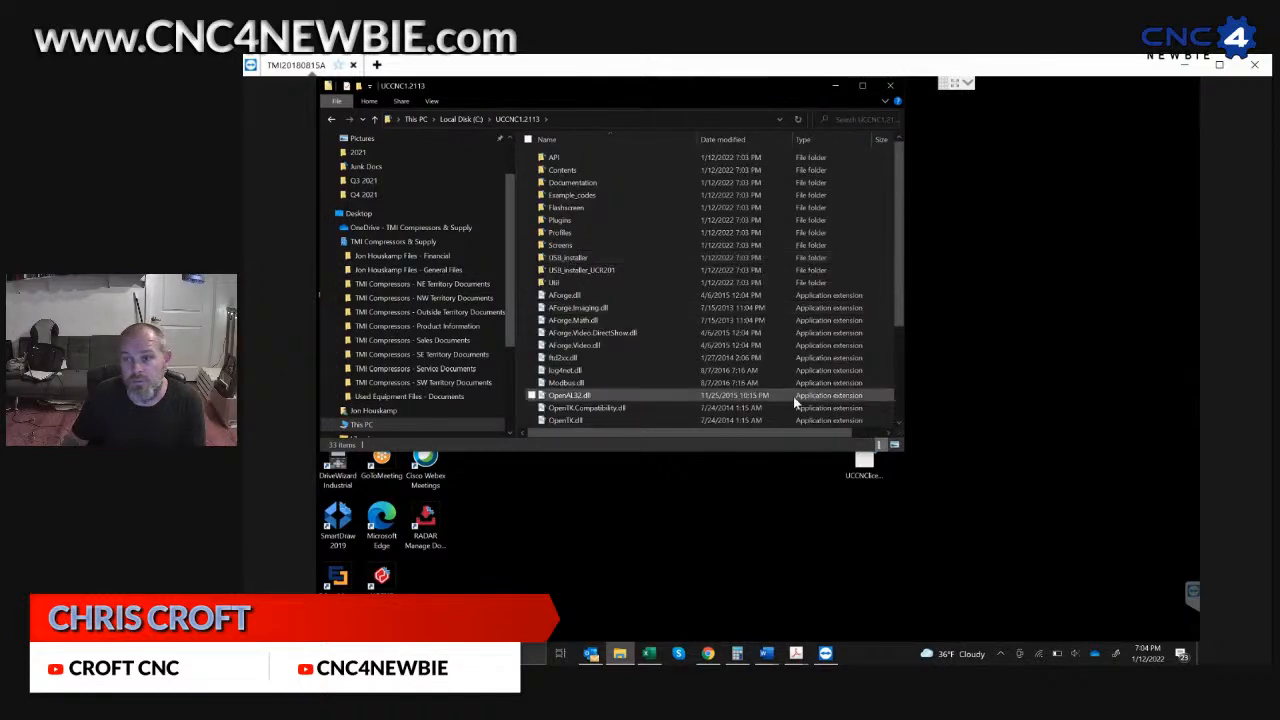
Move the UCCNC license file from the desktop into the UCCNC1.2113 folder and close the folder window.
drag(865, 470, 672, 395)
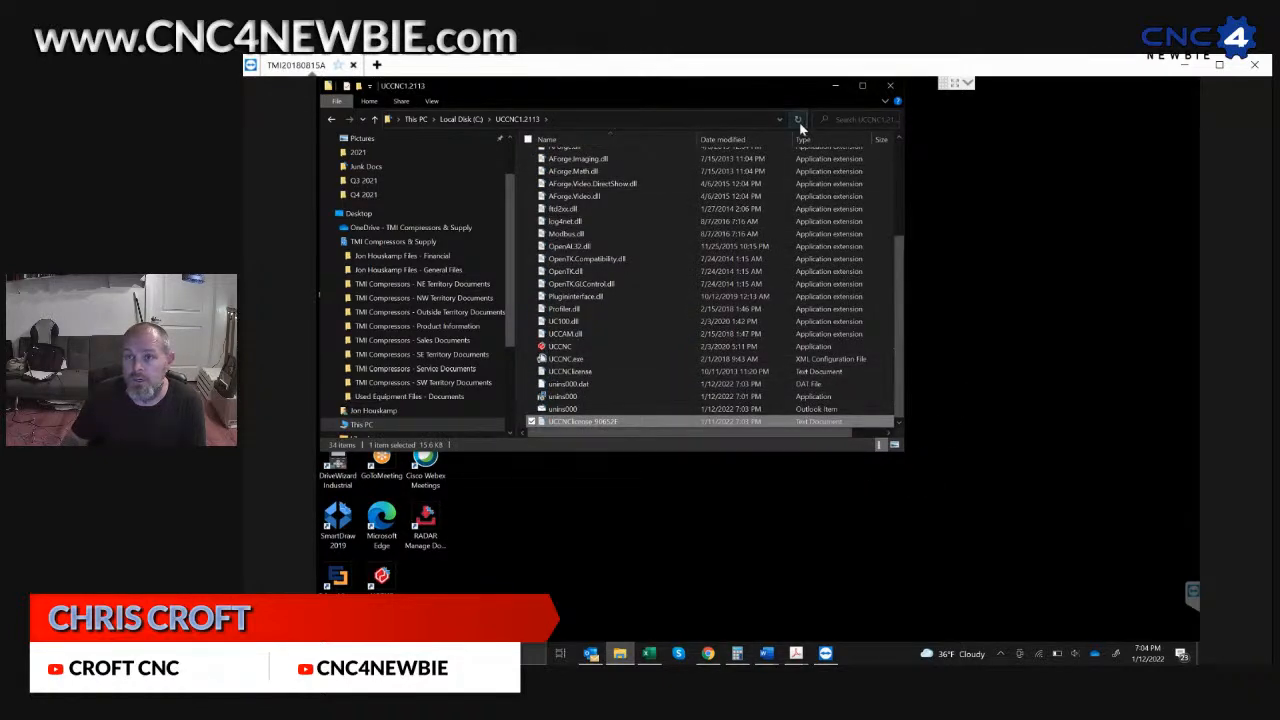
scroll(741, 454, up, 1)
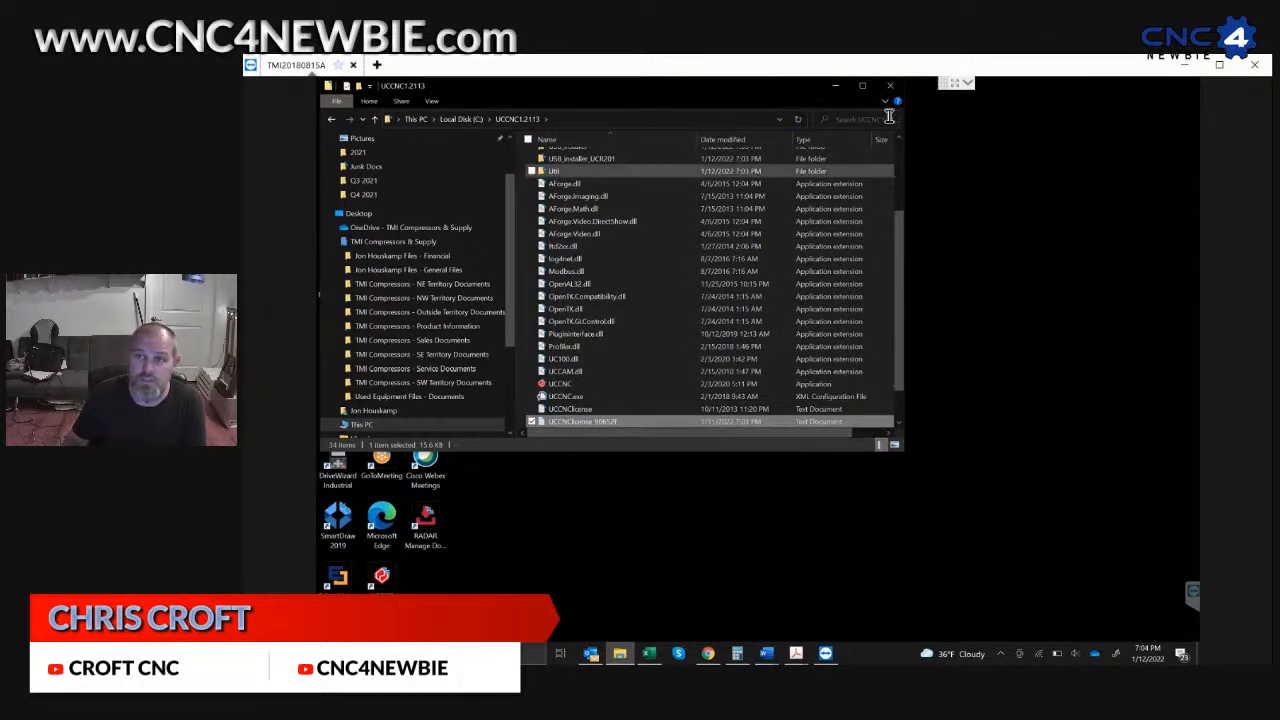
click(890, 85)
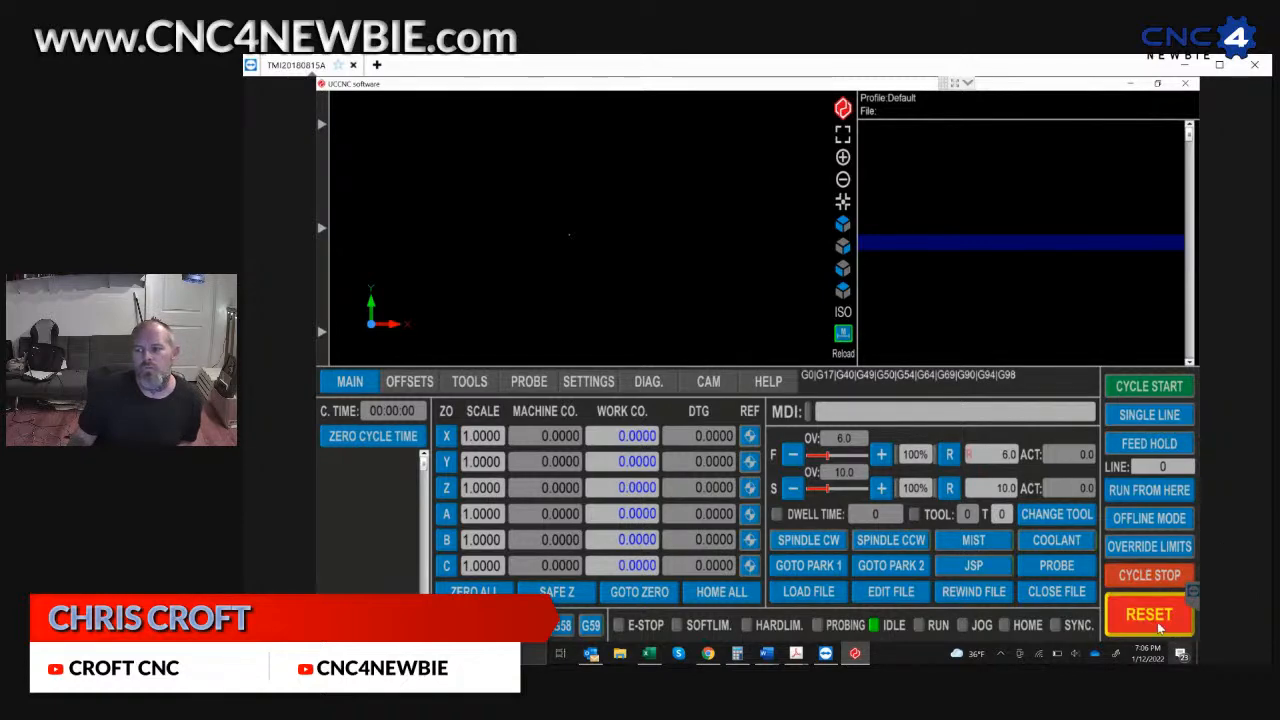
Choose Defaultscreenset as the screenset in the appearance settings, and close the screenset selector.
click(589, 383)
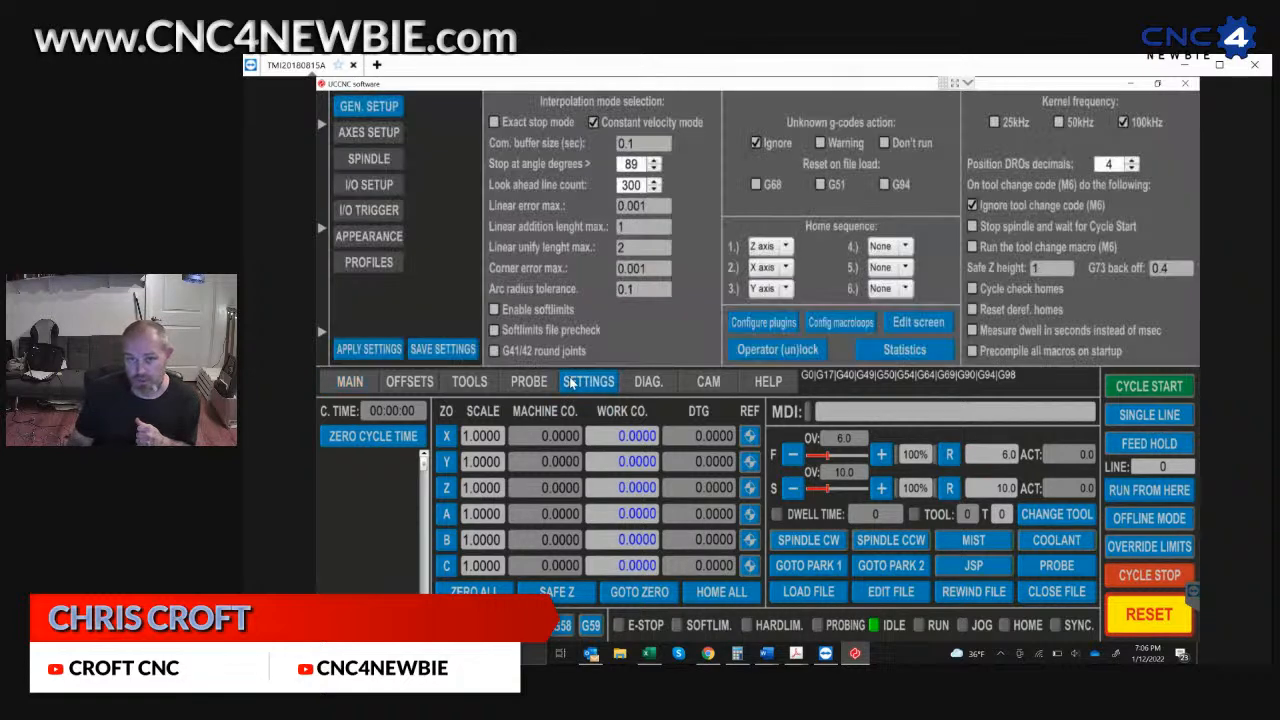
mouse_move(383, 228)
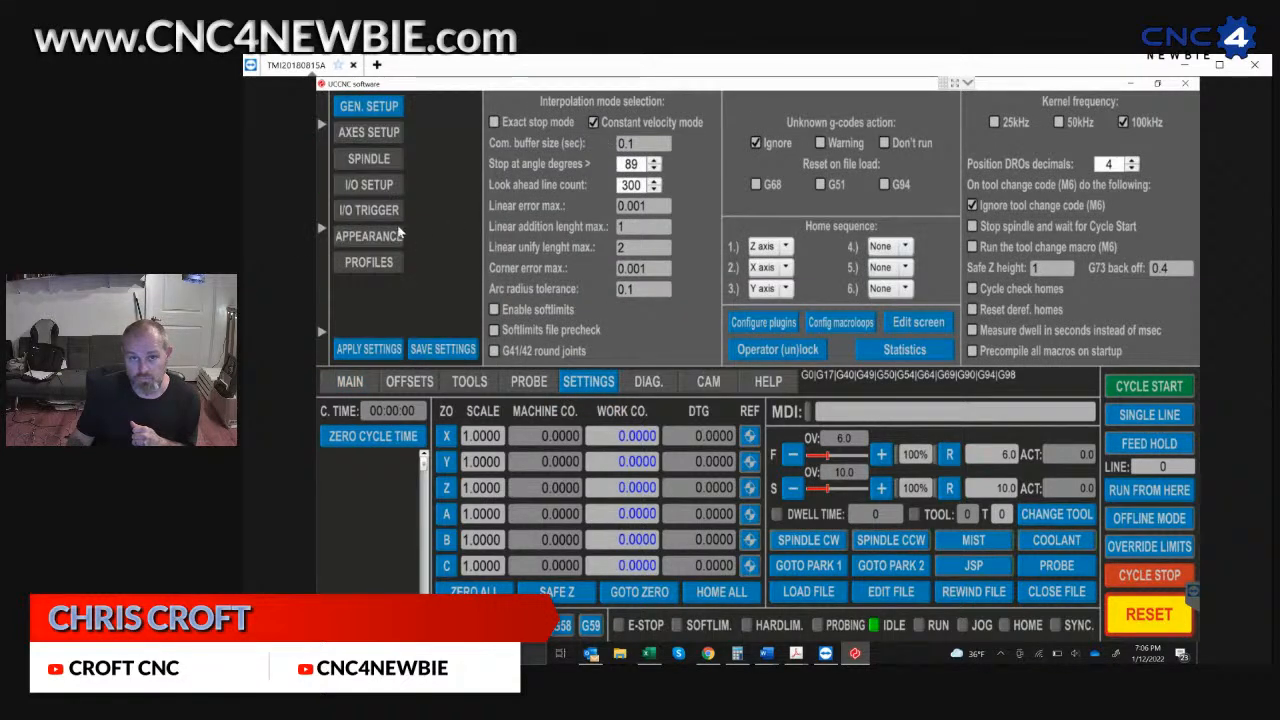
click(382, 238)
click(776, 231)
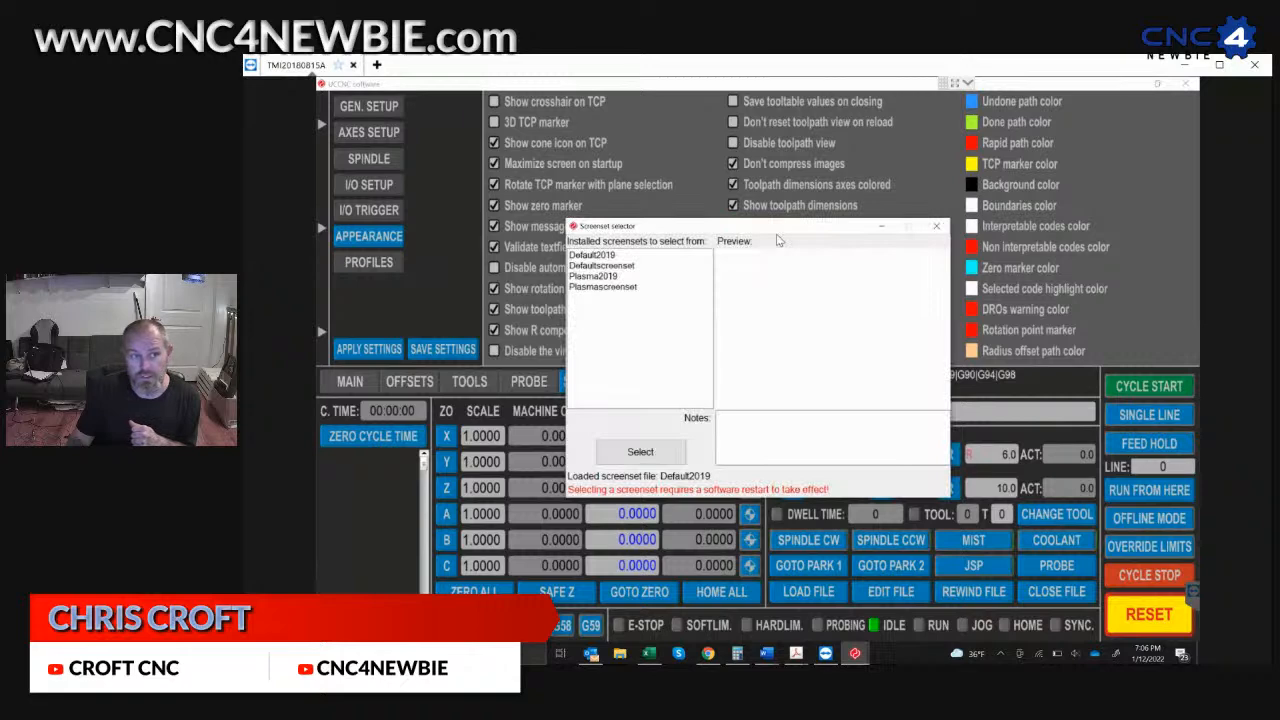
click(610, 266)
click(640, 453)
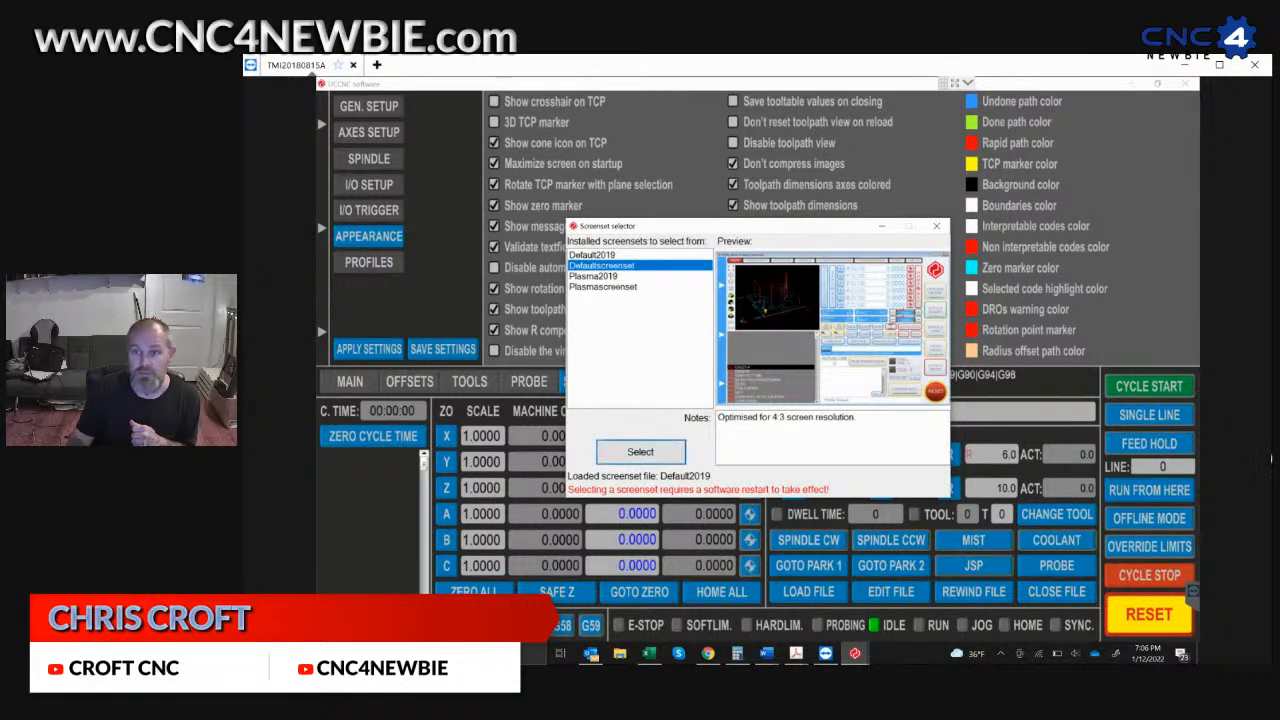
click(936, 226)
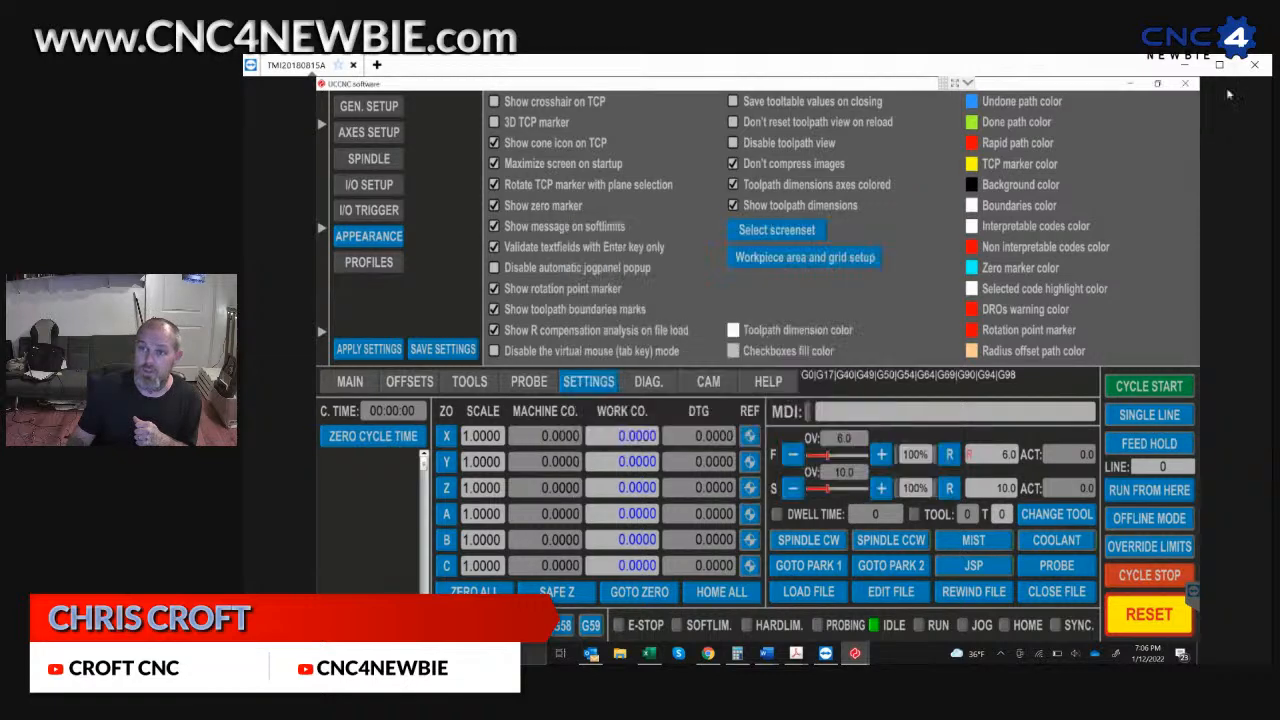
Exit UCCNC, confirm closing, and relaunch it from the desktop to load the selected screenset.
click(1186, 84)
click(975, 291)
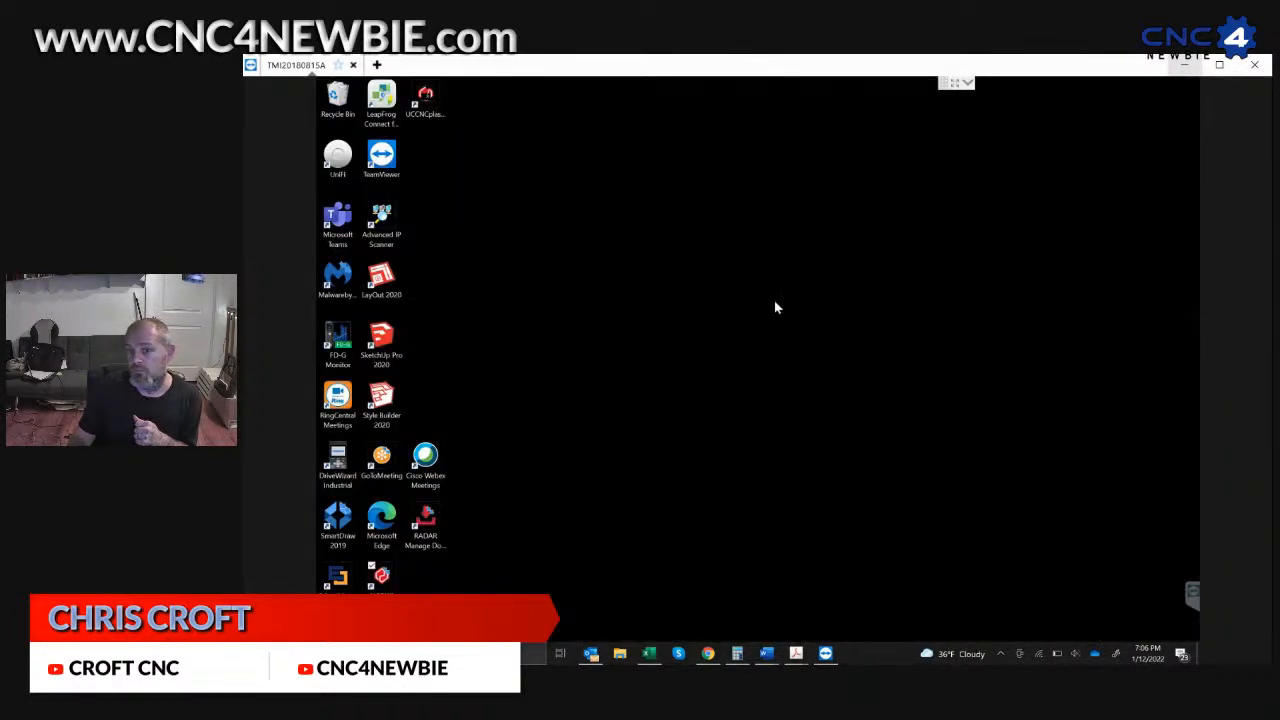
double_click(383, 580)
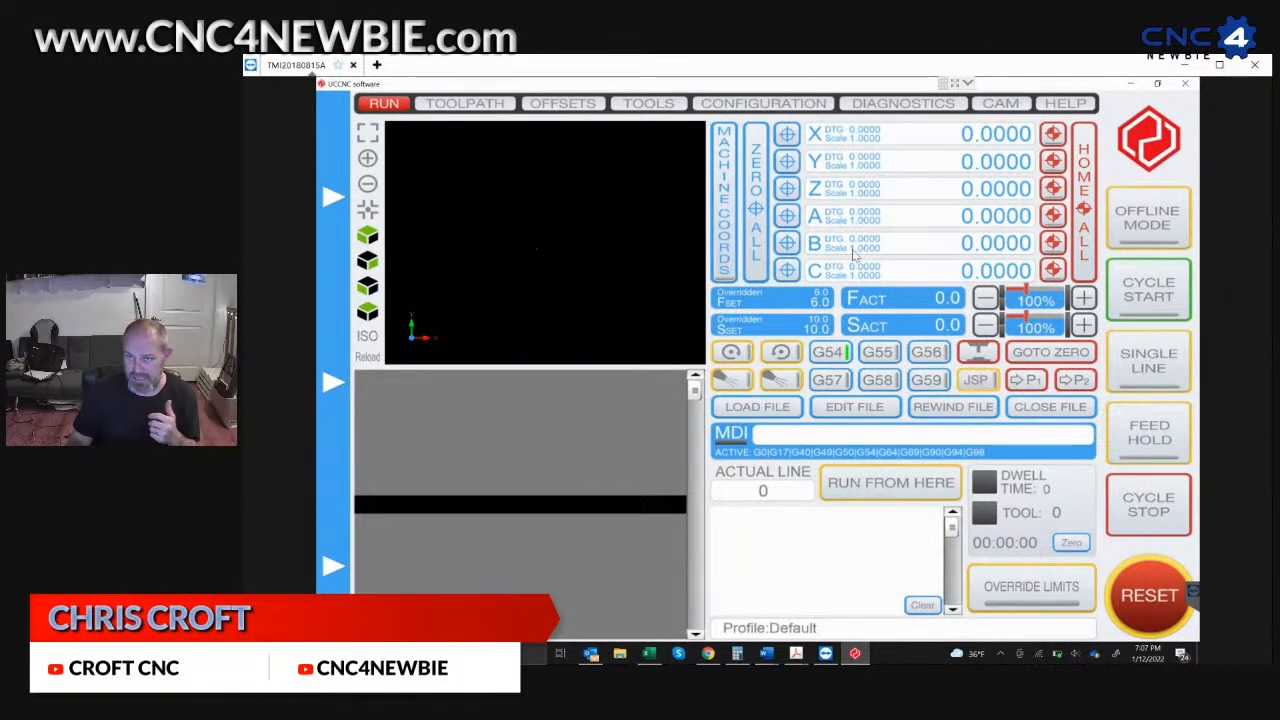
List the available profiles in the UCCNC configuration, and exit the software with the closing confirmed.
click(783, 106)
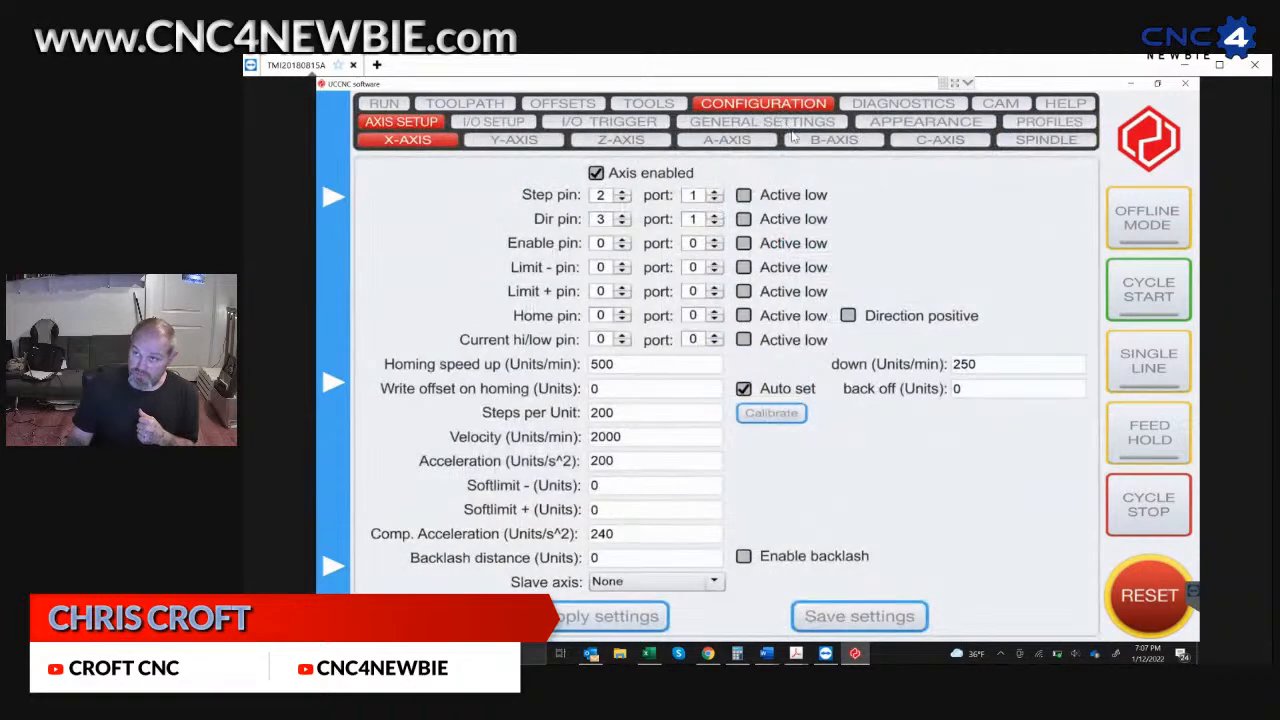
click(1047, 122)
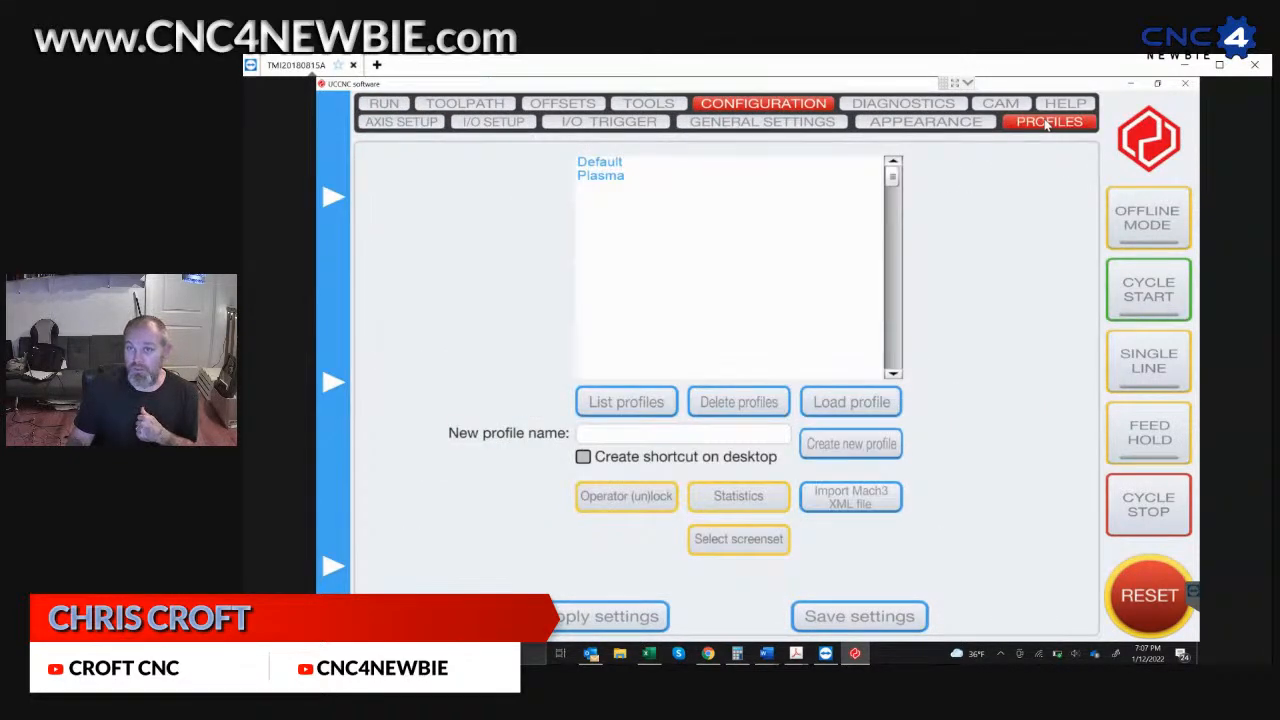
click(615, 405)
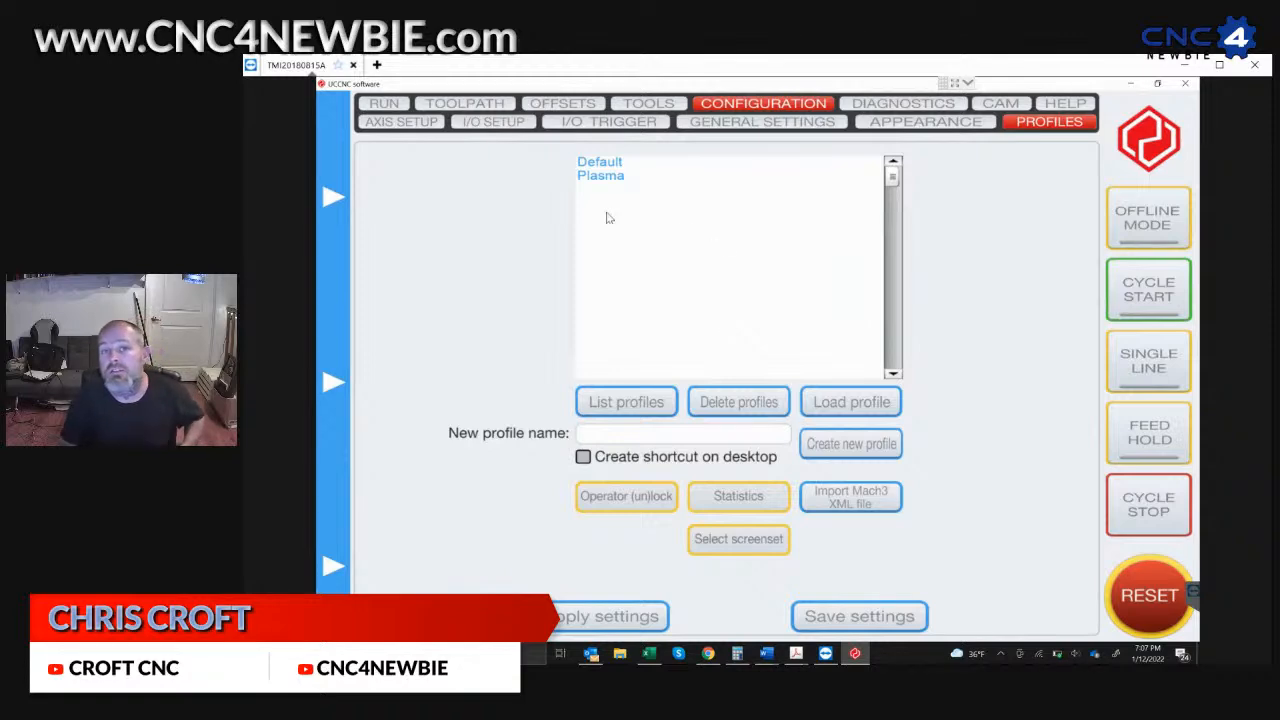
click(1172, 88)
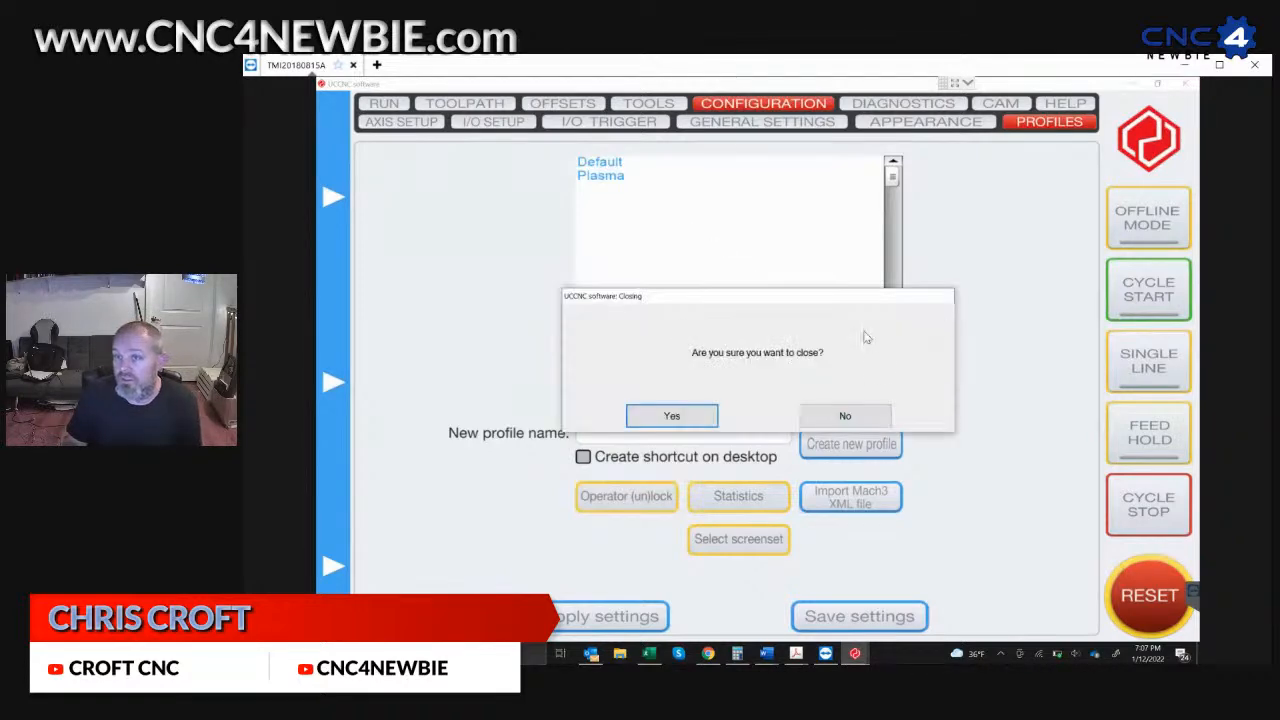
click(671, 415)
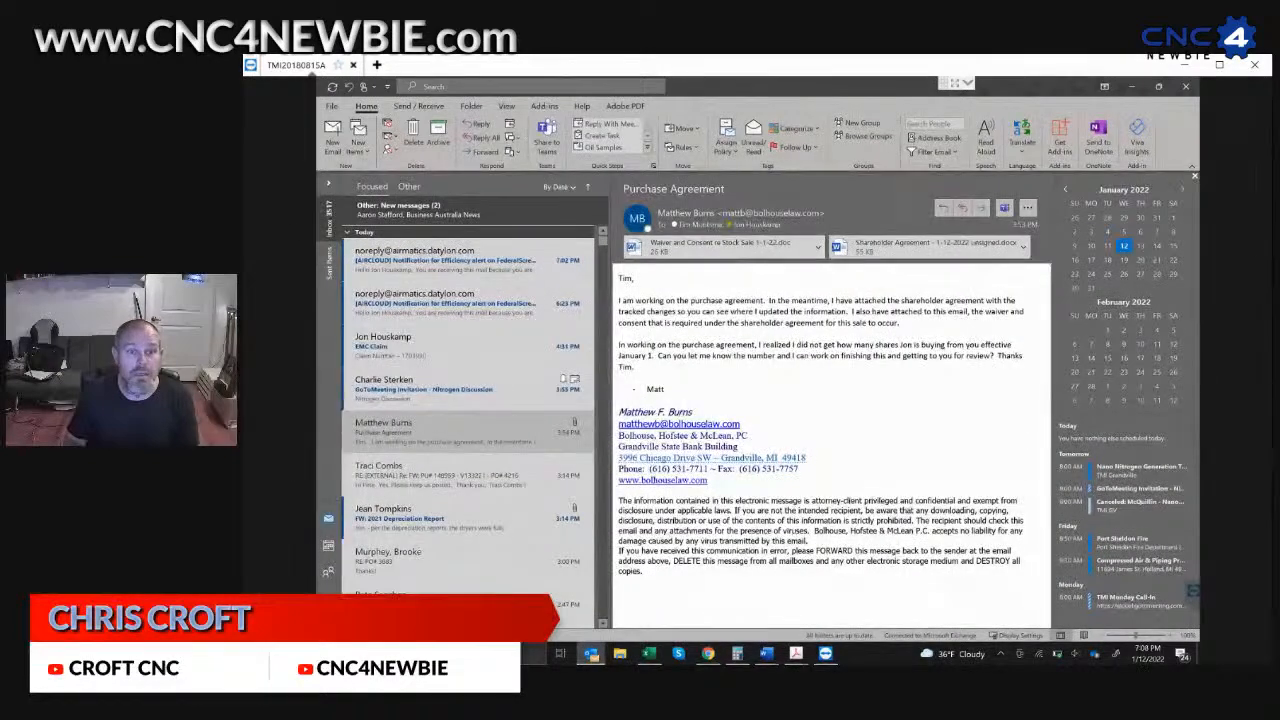
Search the Outlook mailbox for "cnc".
click(540, 87)
text(cnc)
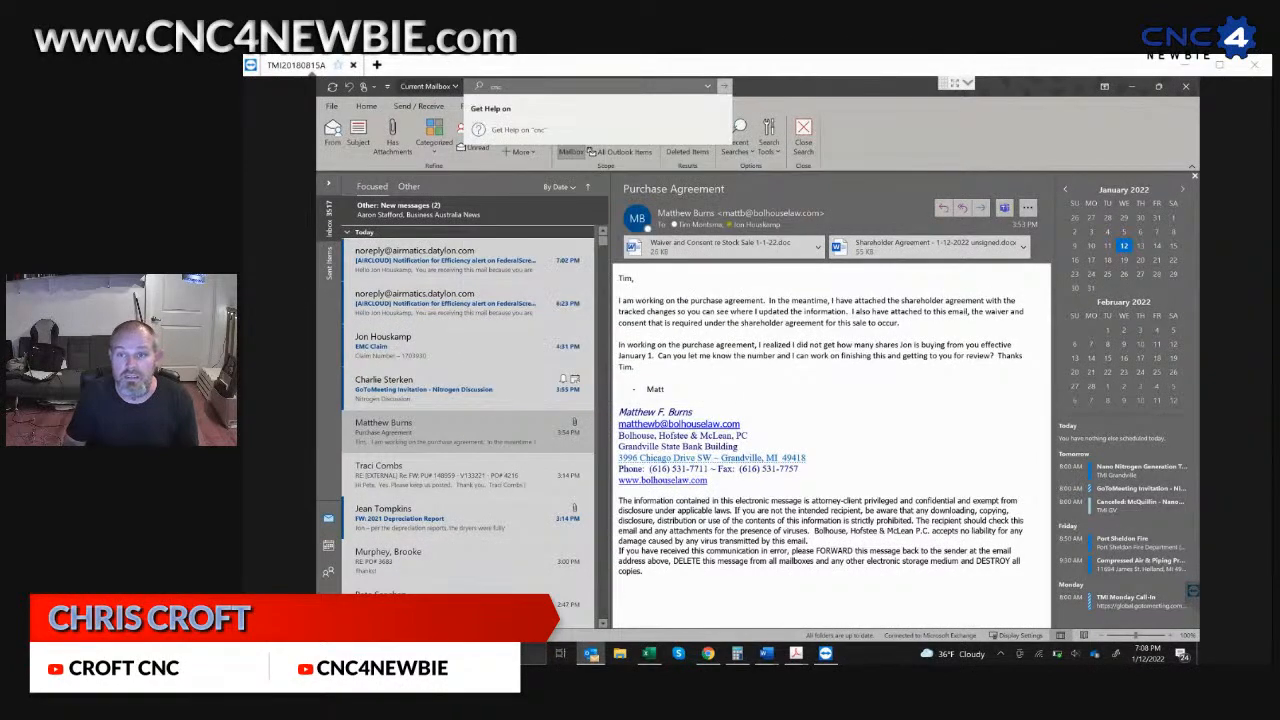